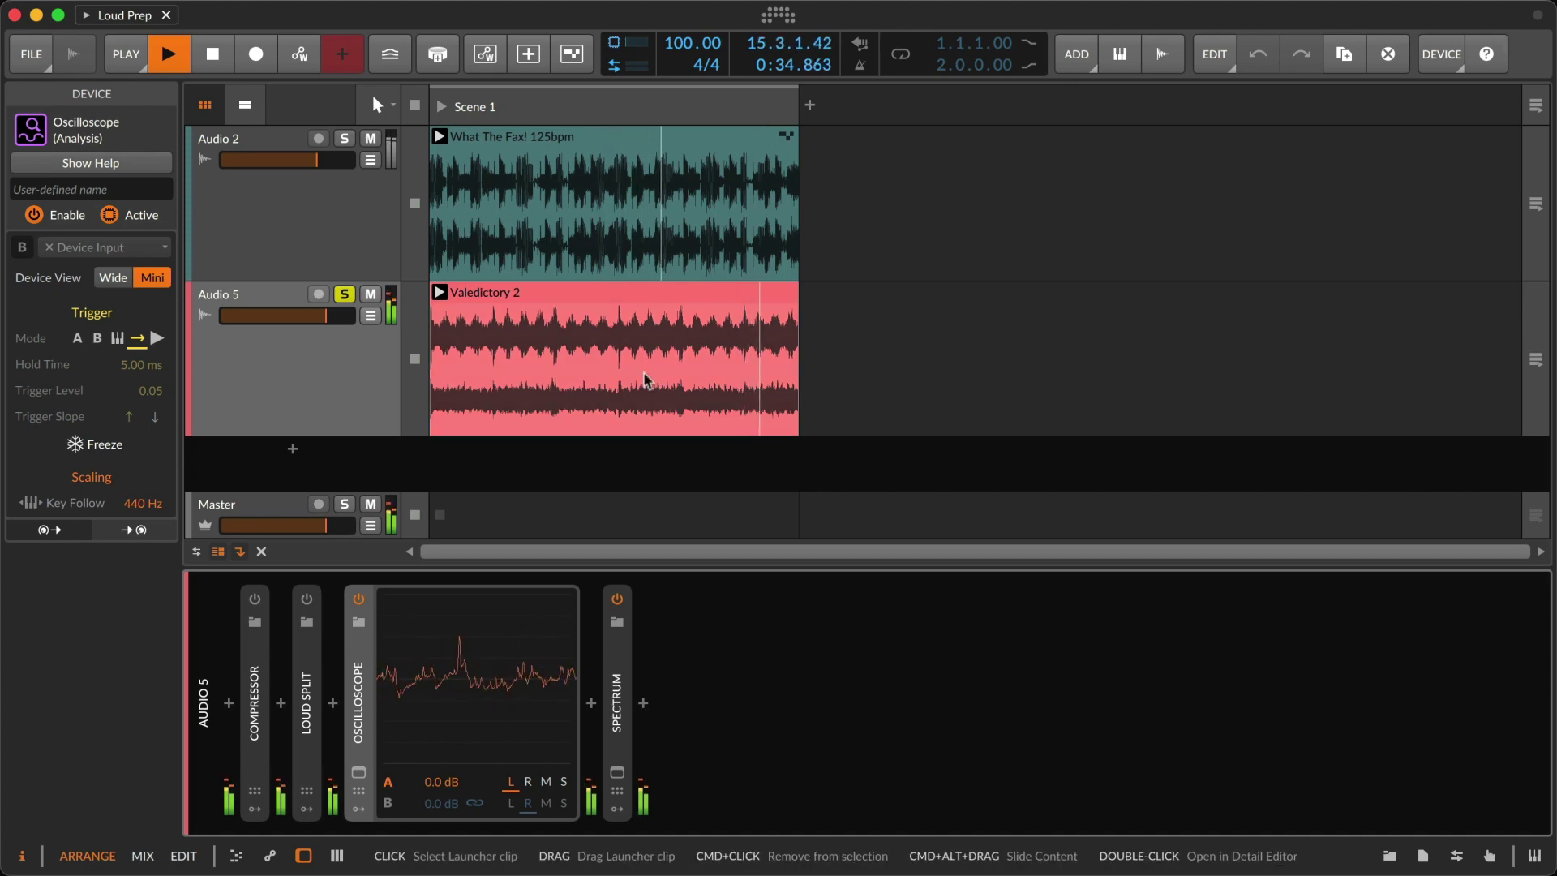
- Examine the Audio 5 signal in the Oscilloscope's expanded view, and in the Spectrum's after unfolding that device in the chain
click(359, 773)
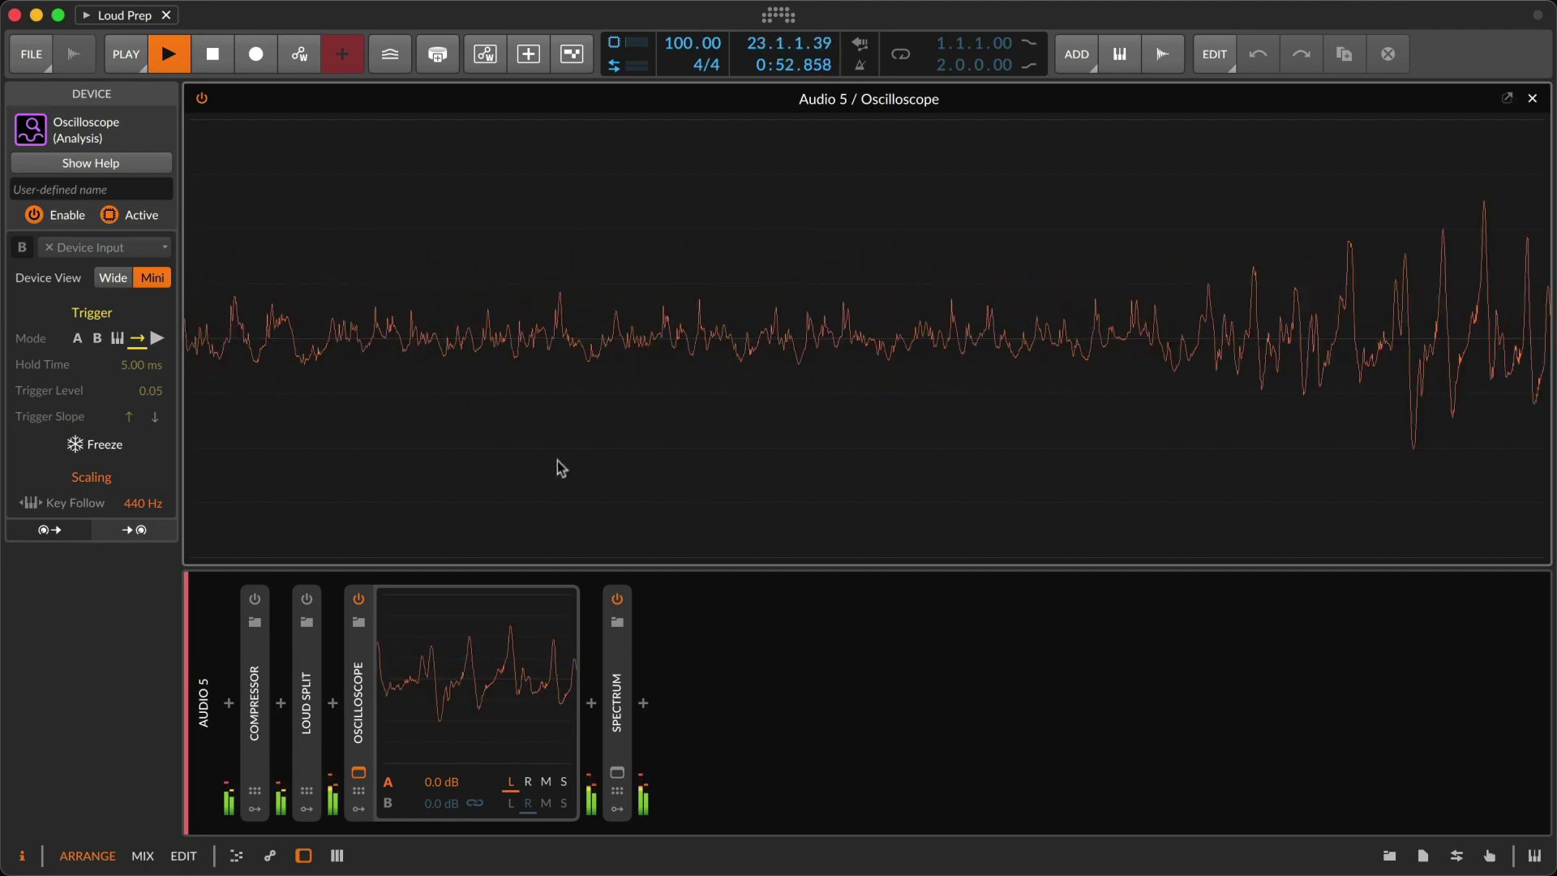
click(359, 773)
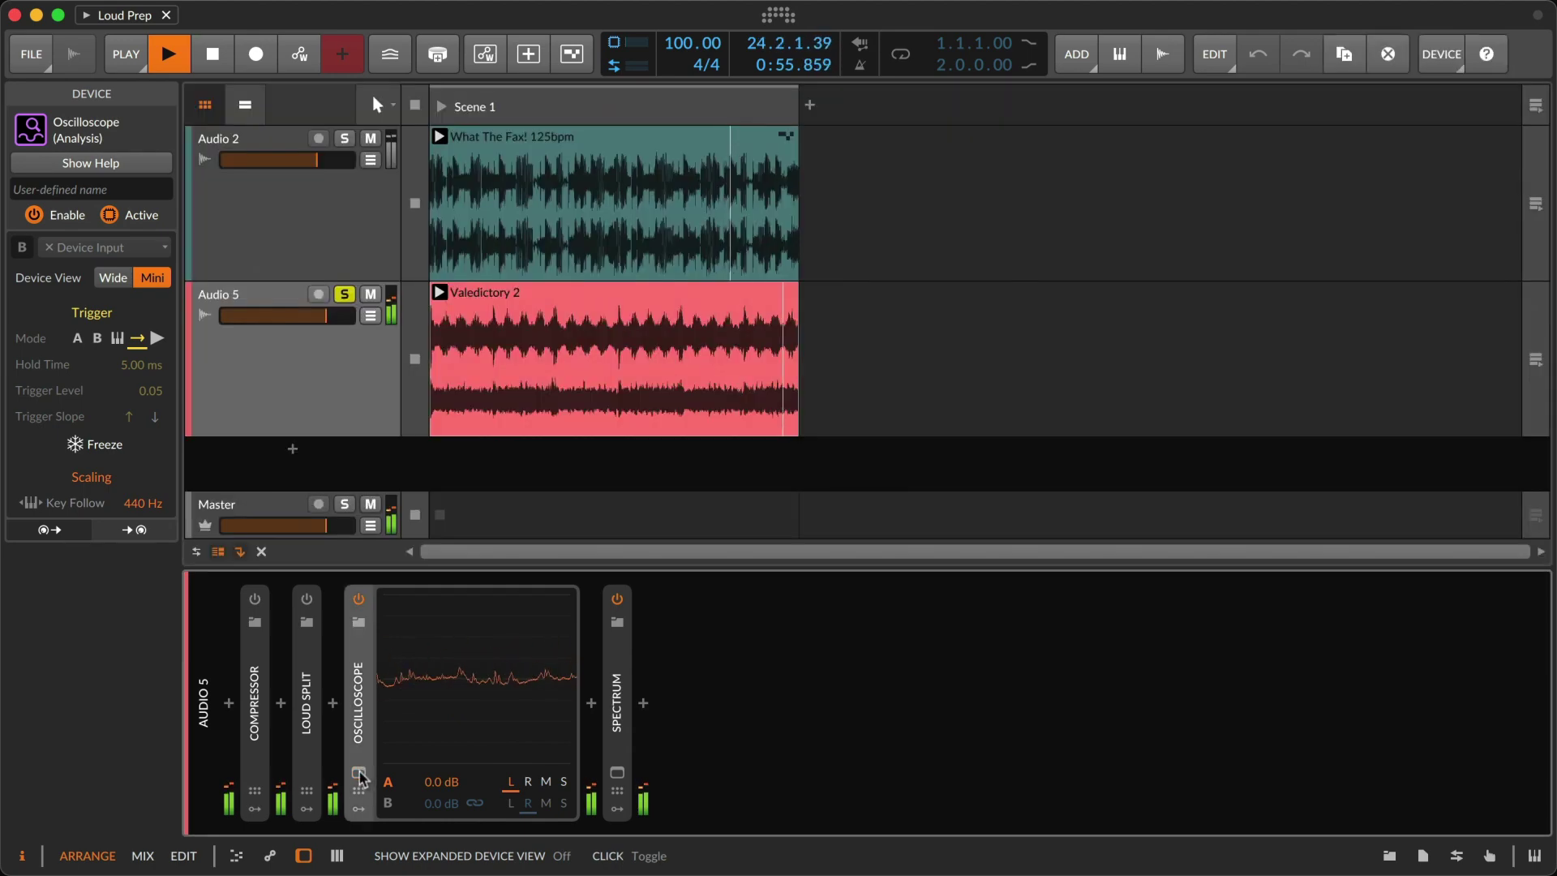
double_click(626, 736)
click(617, 773)
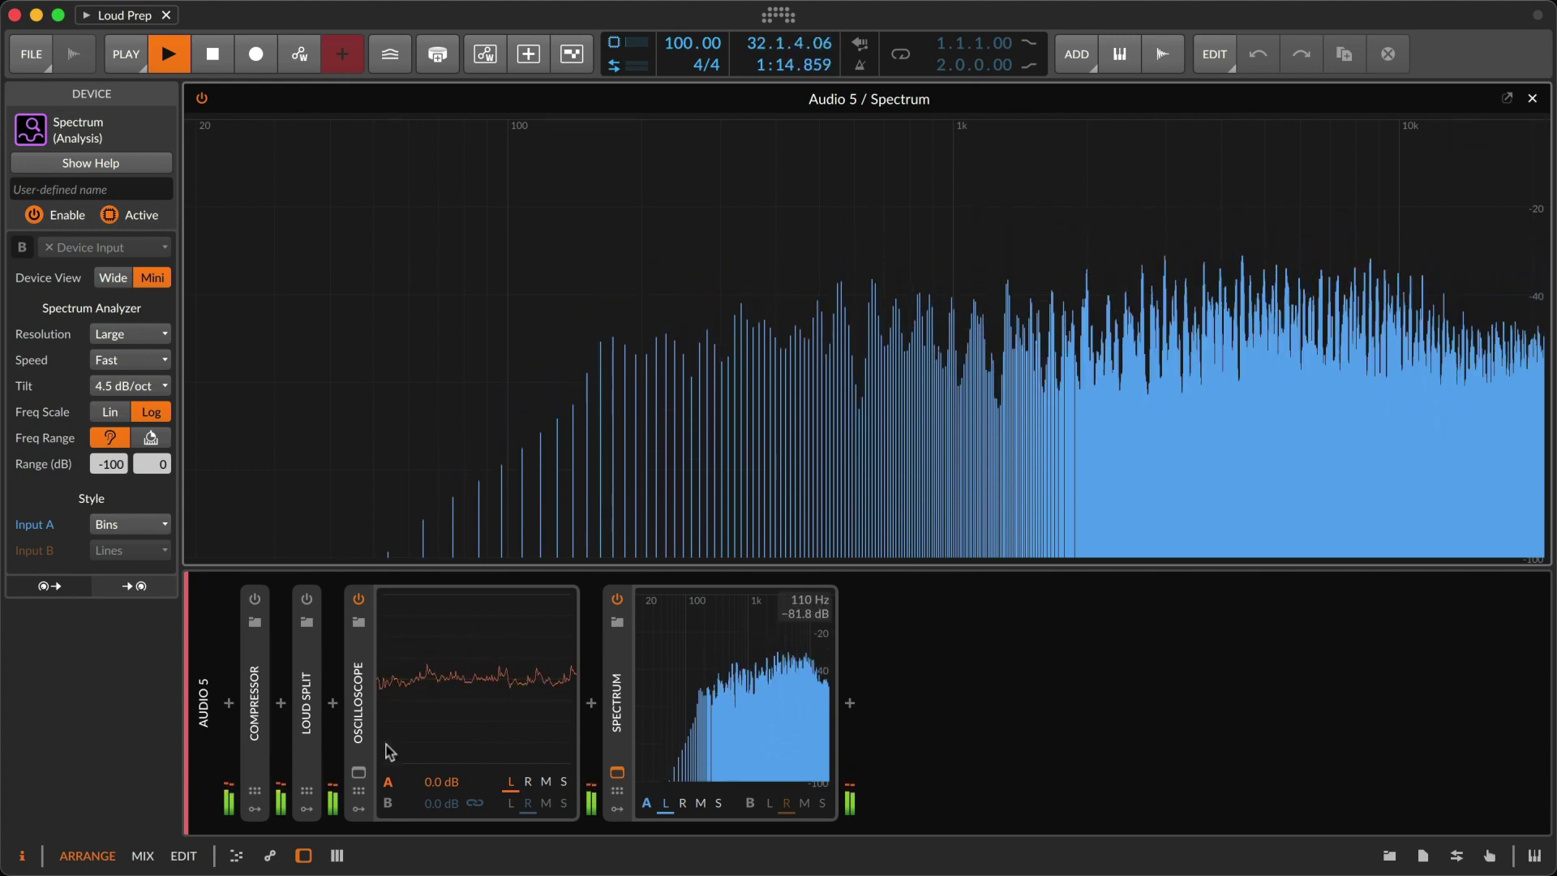
key(Escape)
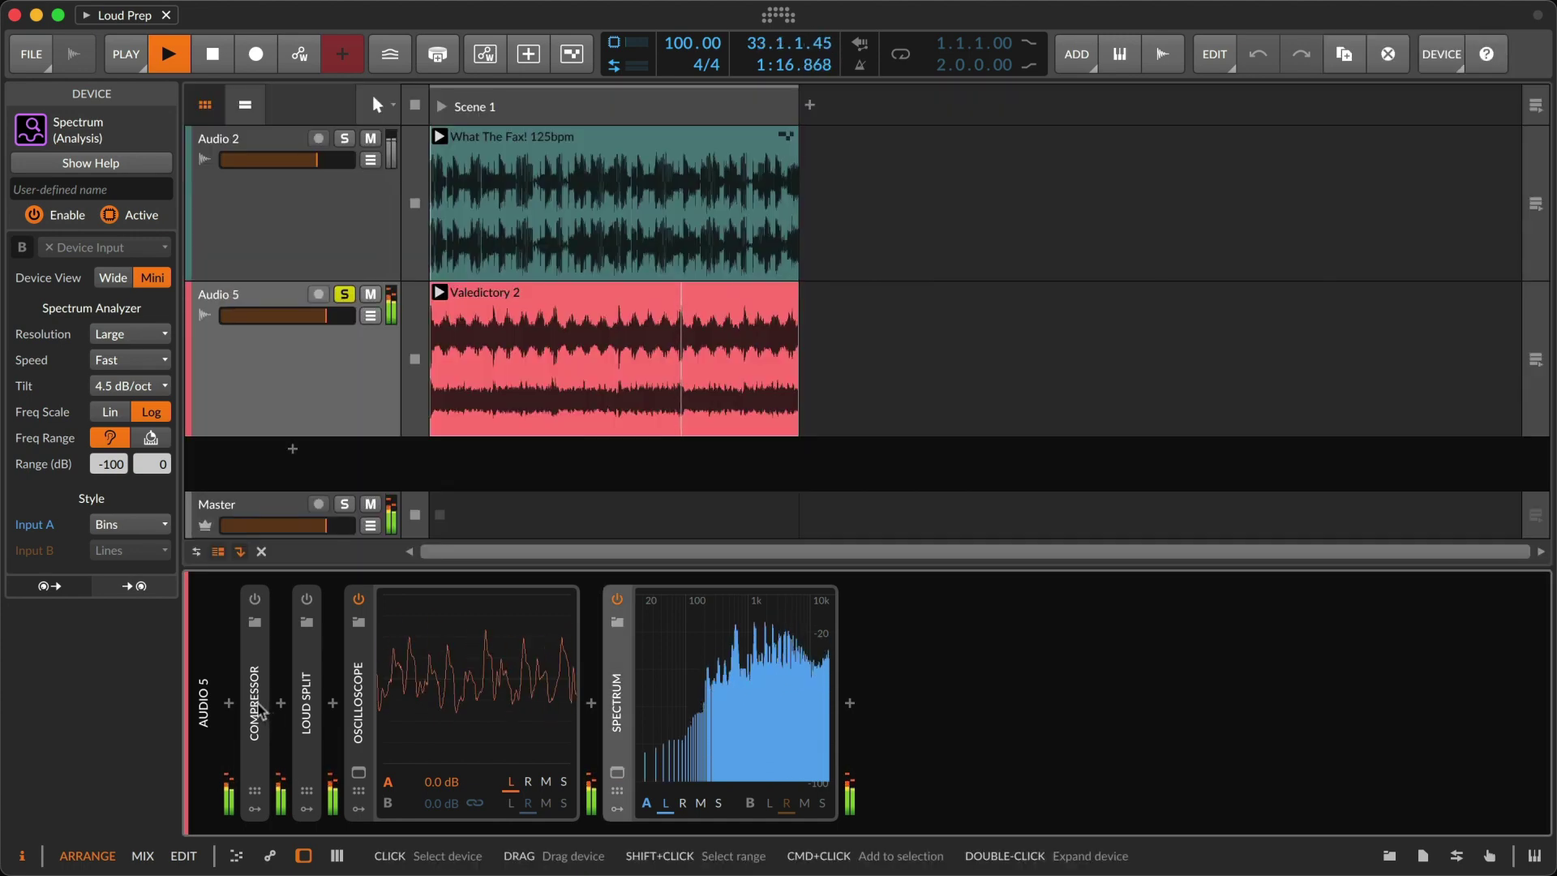
- Unfold and enable the Compressor with a −23.0 dB threshold, higher ratio, slower attack, 354 ms release and automatic makeup gain
double_click(259, 712)
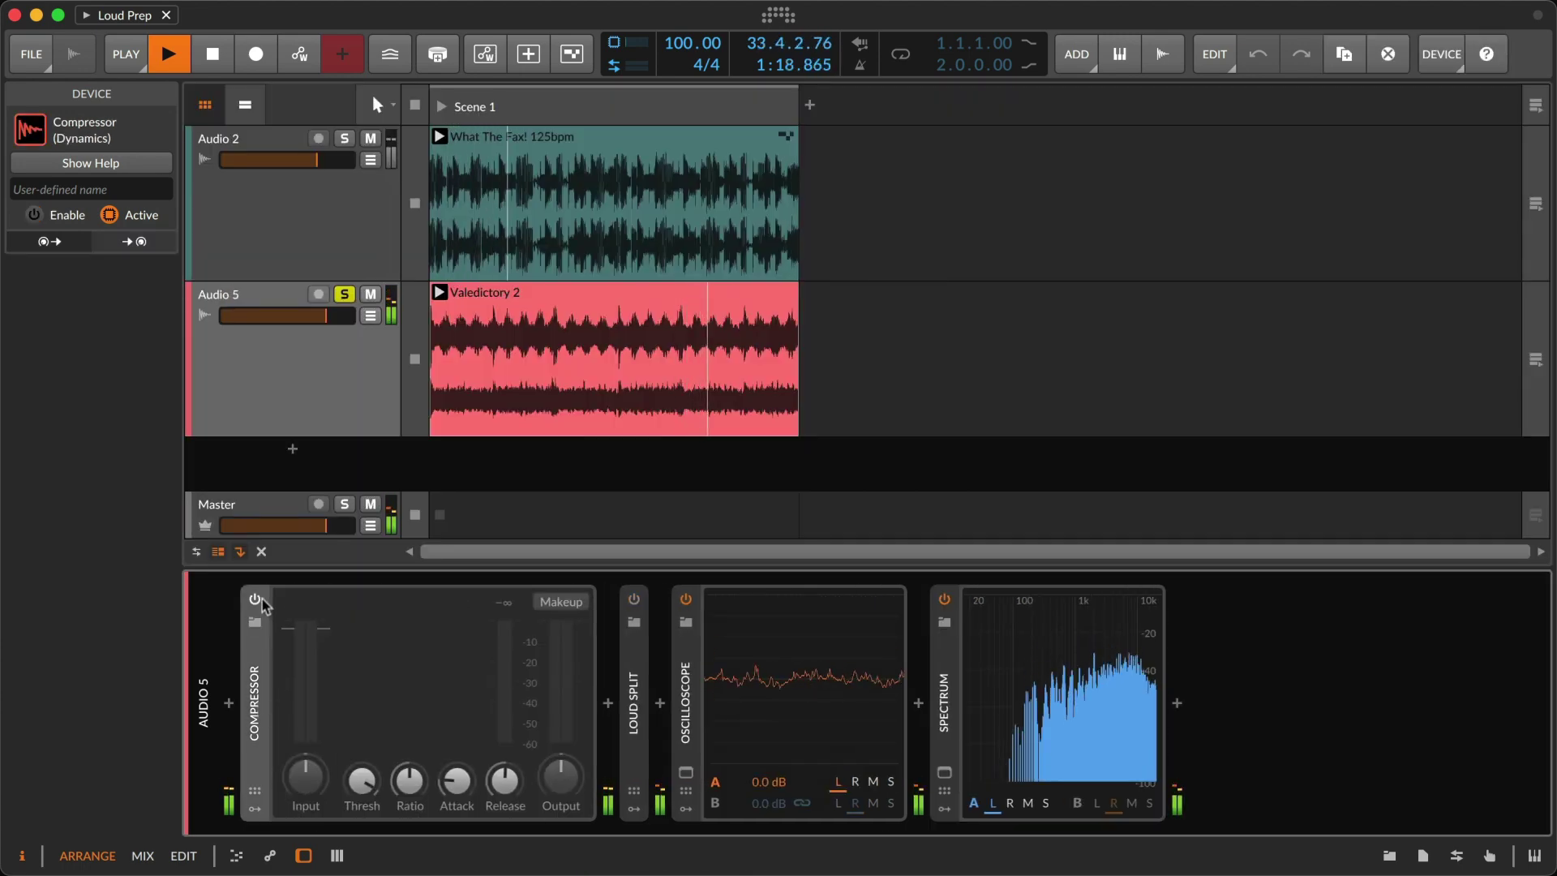
click(255, 598)
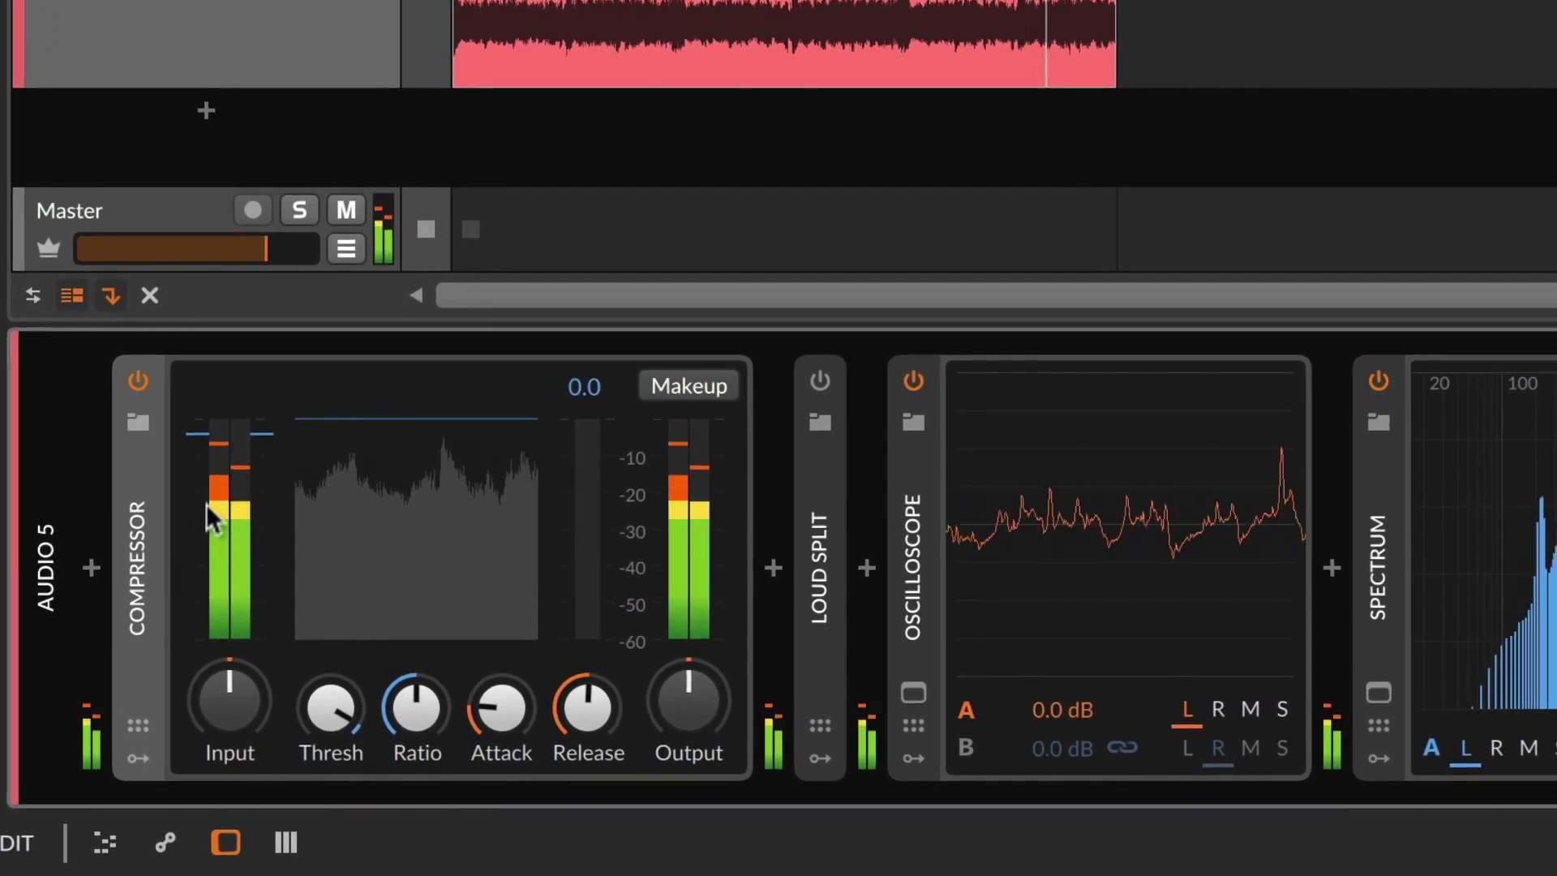
drag(265, 435, 261, 511)
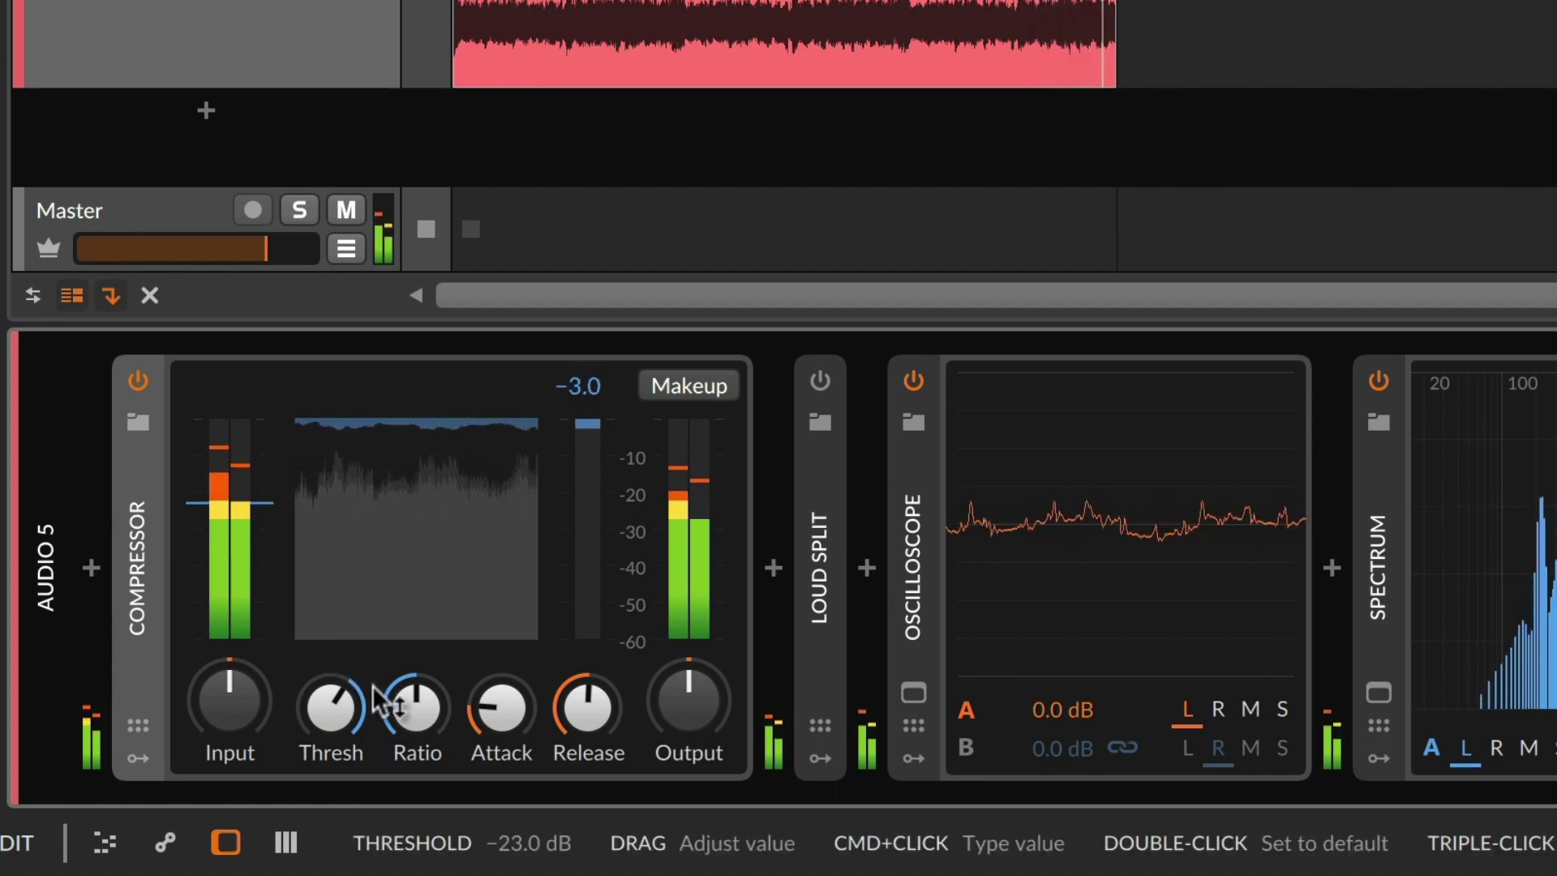
drag(416, 708, 417, 631)
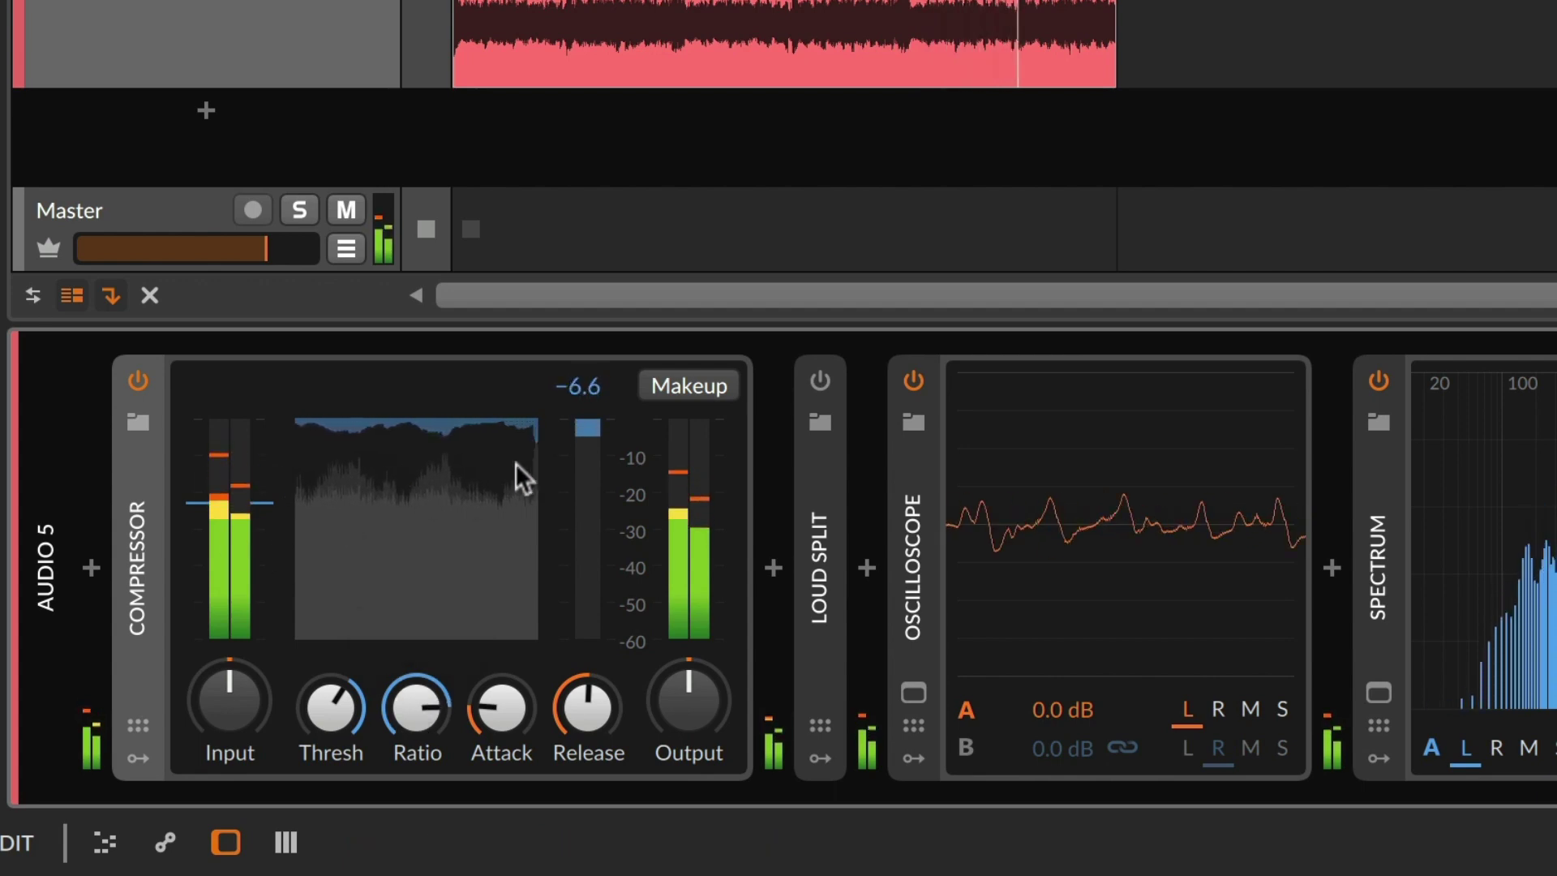
drag(497, 711, 584, 693)
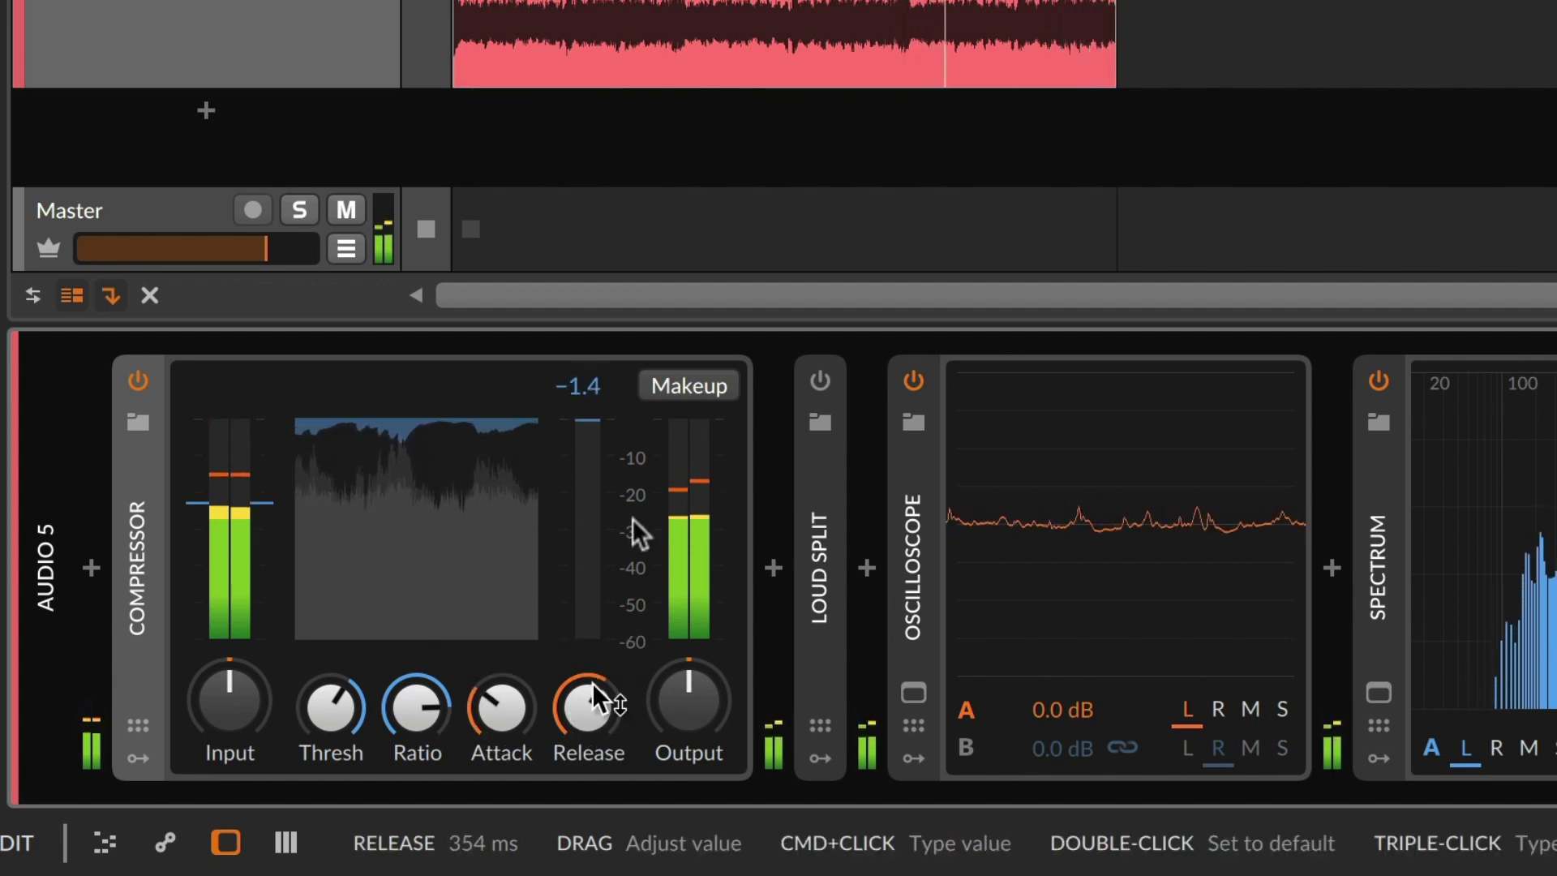
click(685, 386)
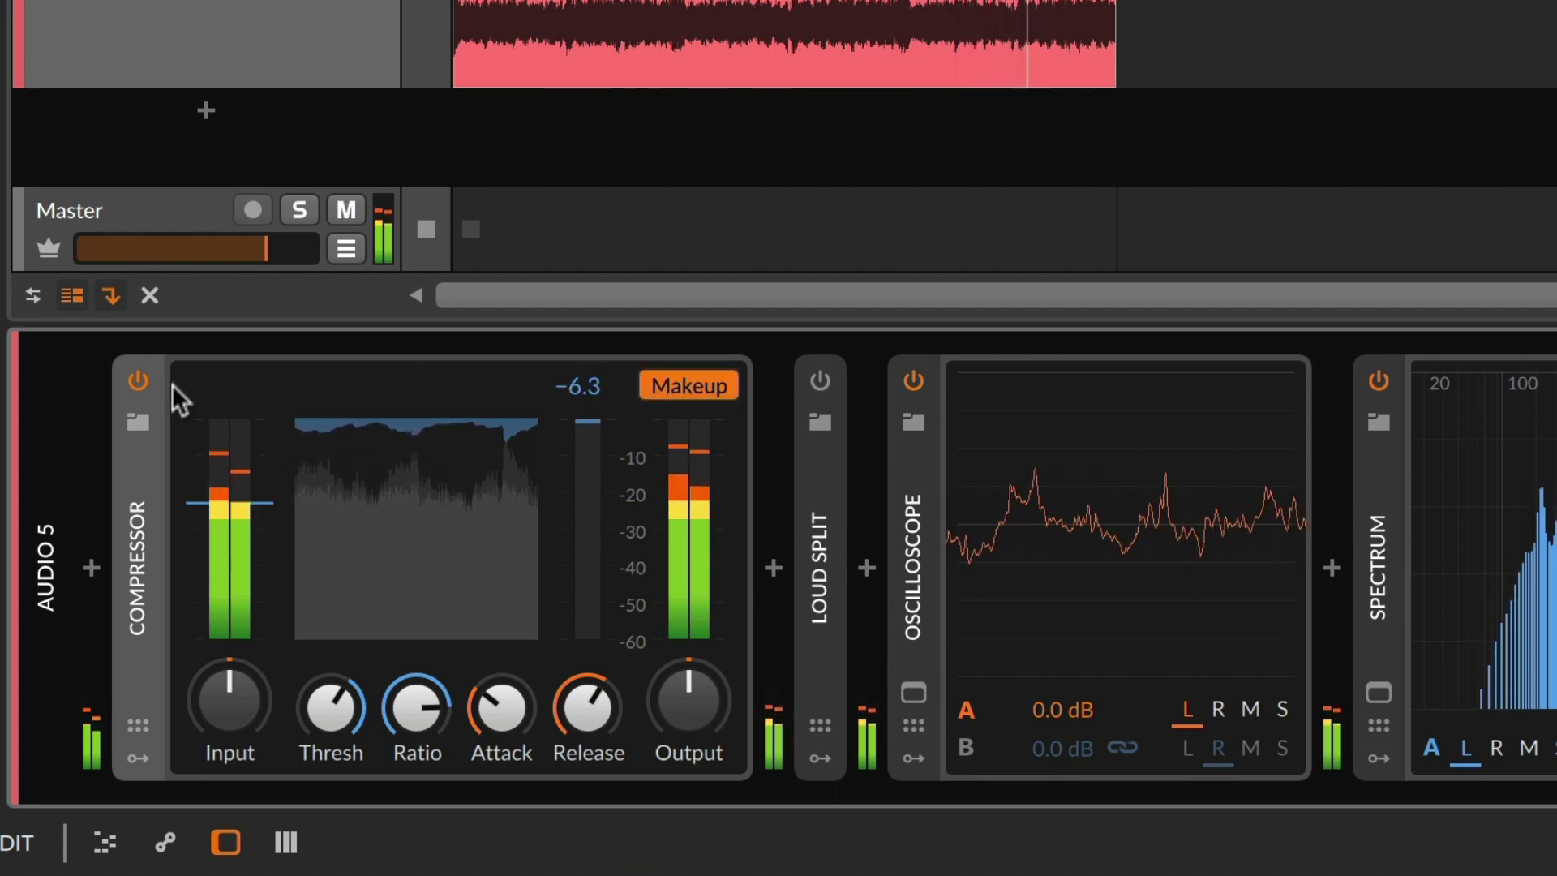
- Bypass and fold the Compressor, and unfold and enable the Loud Split device in its place
click(131, 383)
double_click(129, 499)
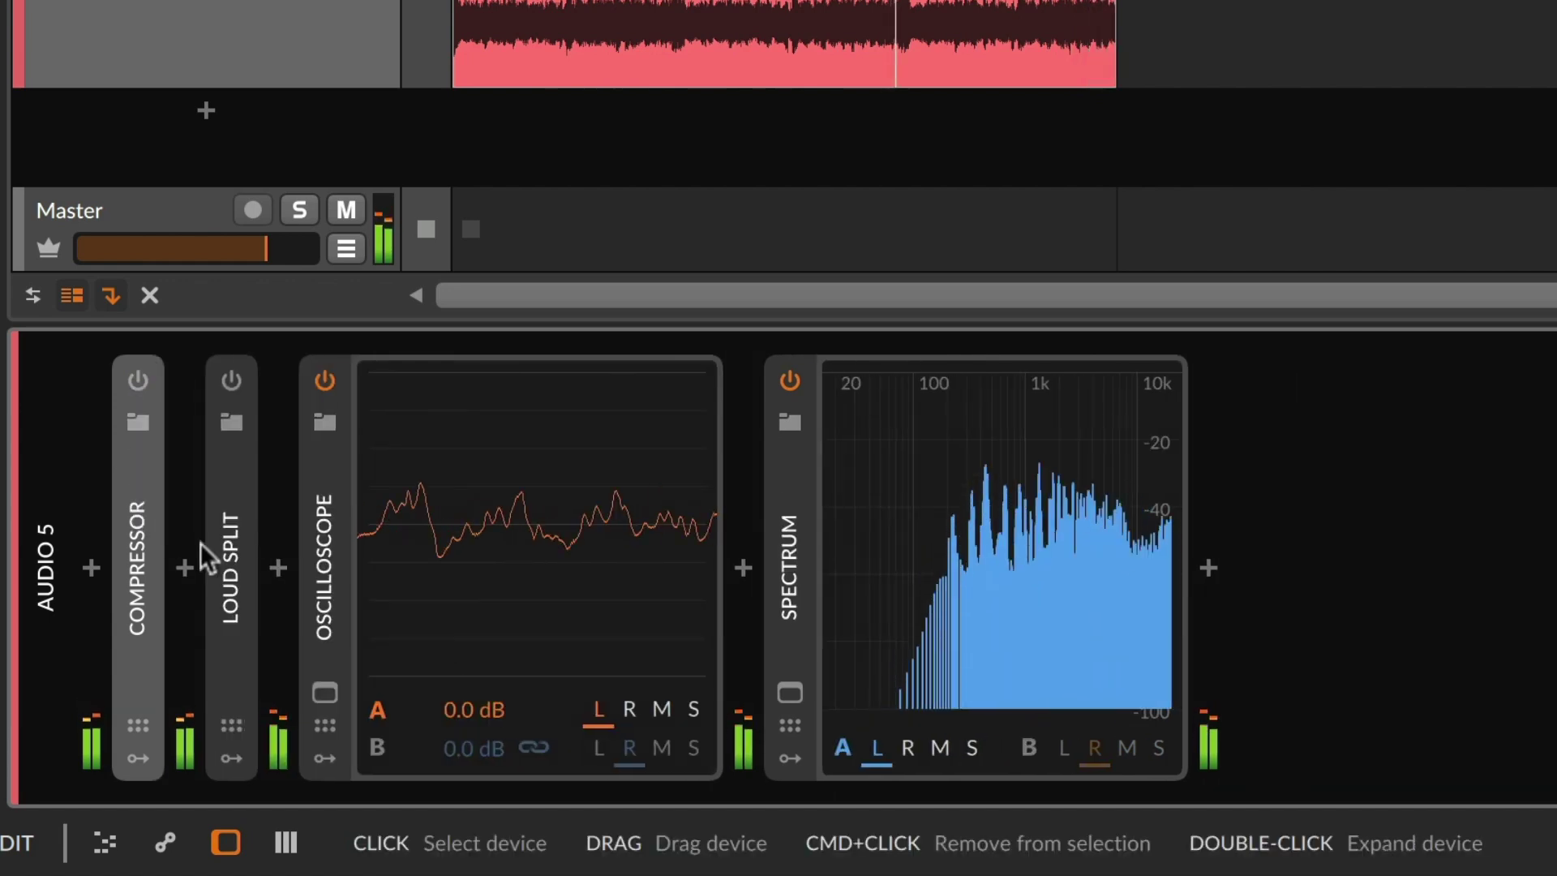
double_click(228, 576)
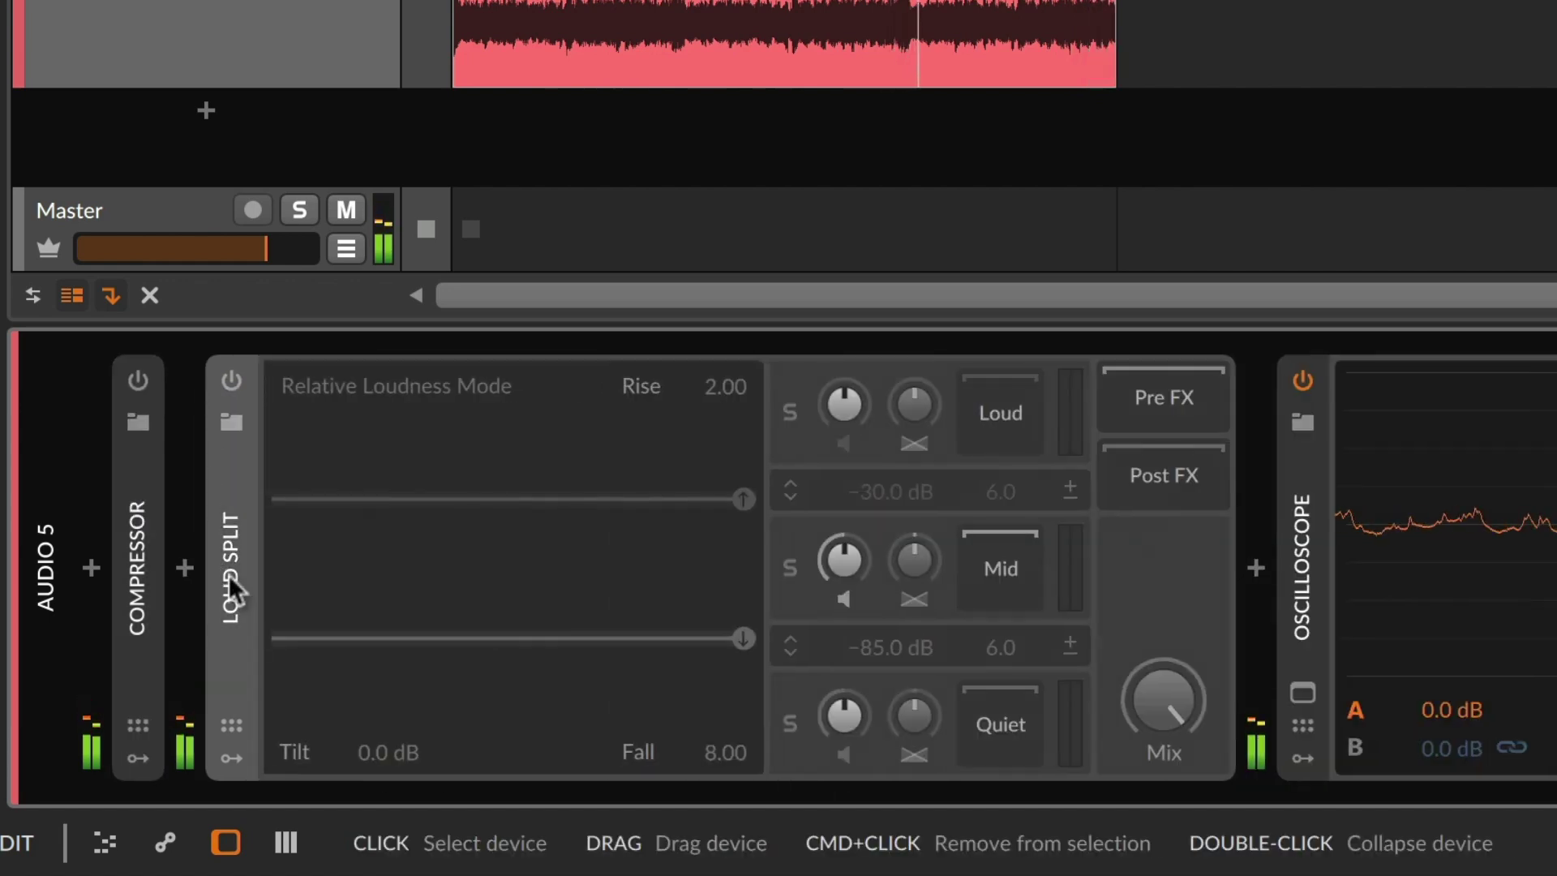
click(232, 379)
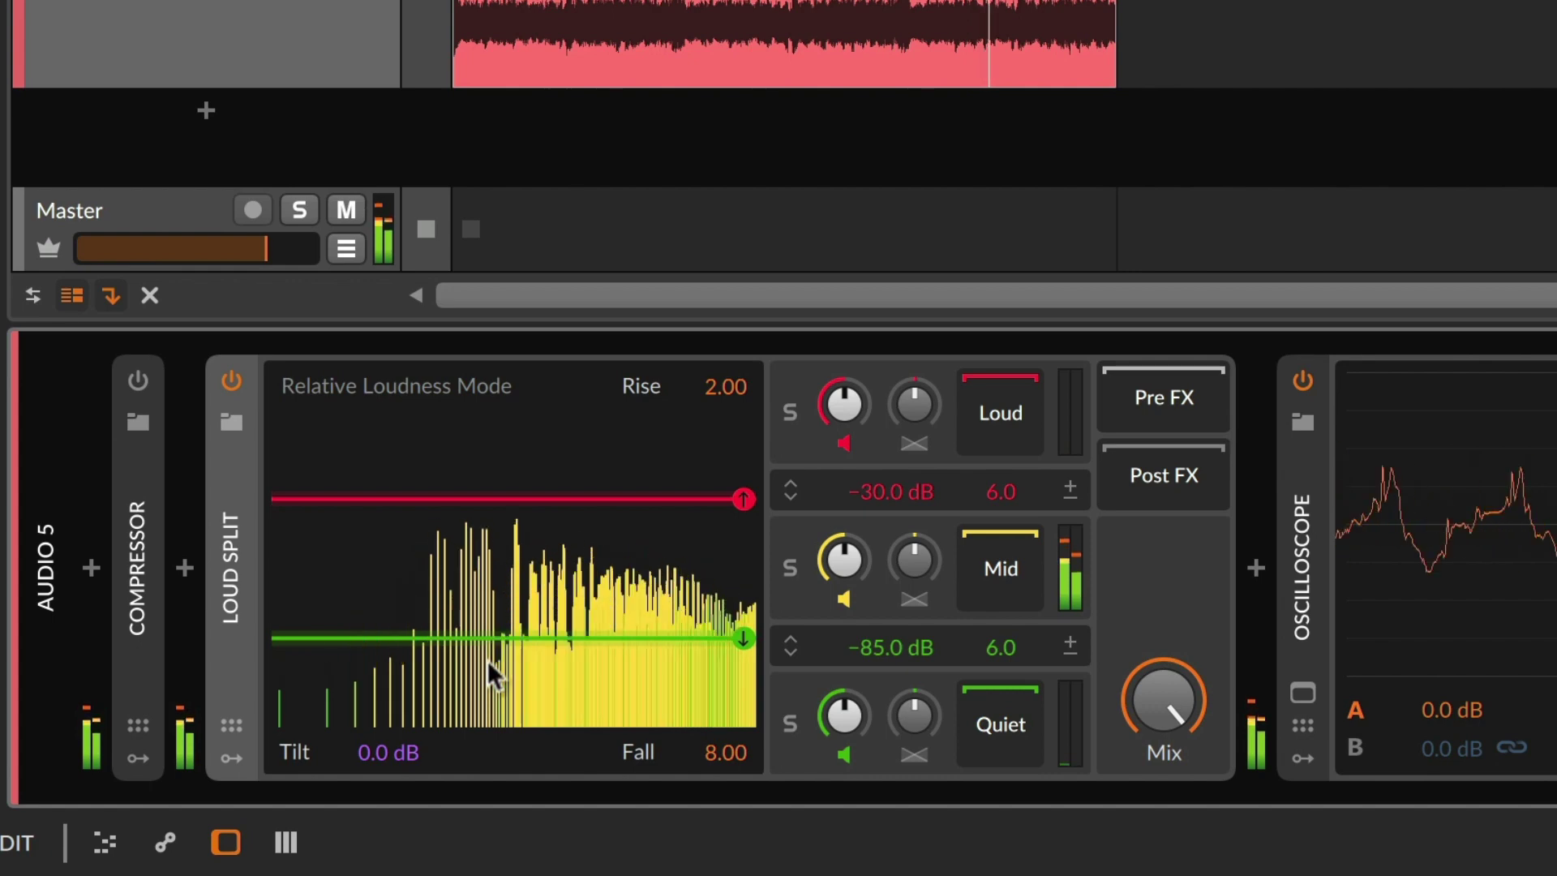
- Set Loud Split's lower threshold to −72.0 dB and upper threshold to −43.7 dB, and audition the Mid and Loud ranges in solo
drag(489, 636, 492, 605)
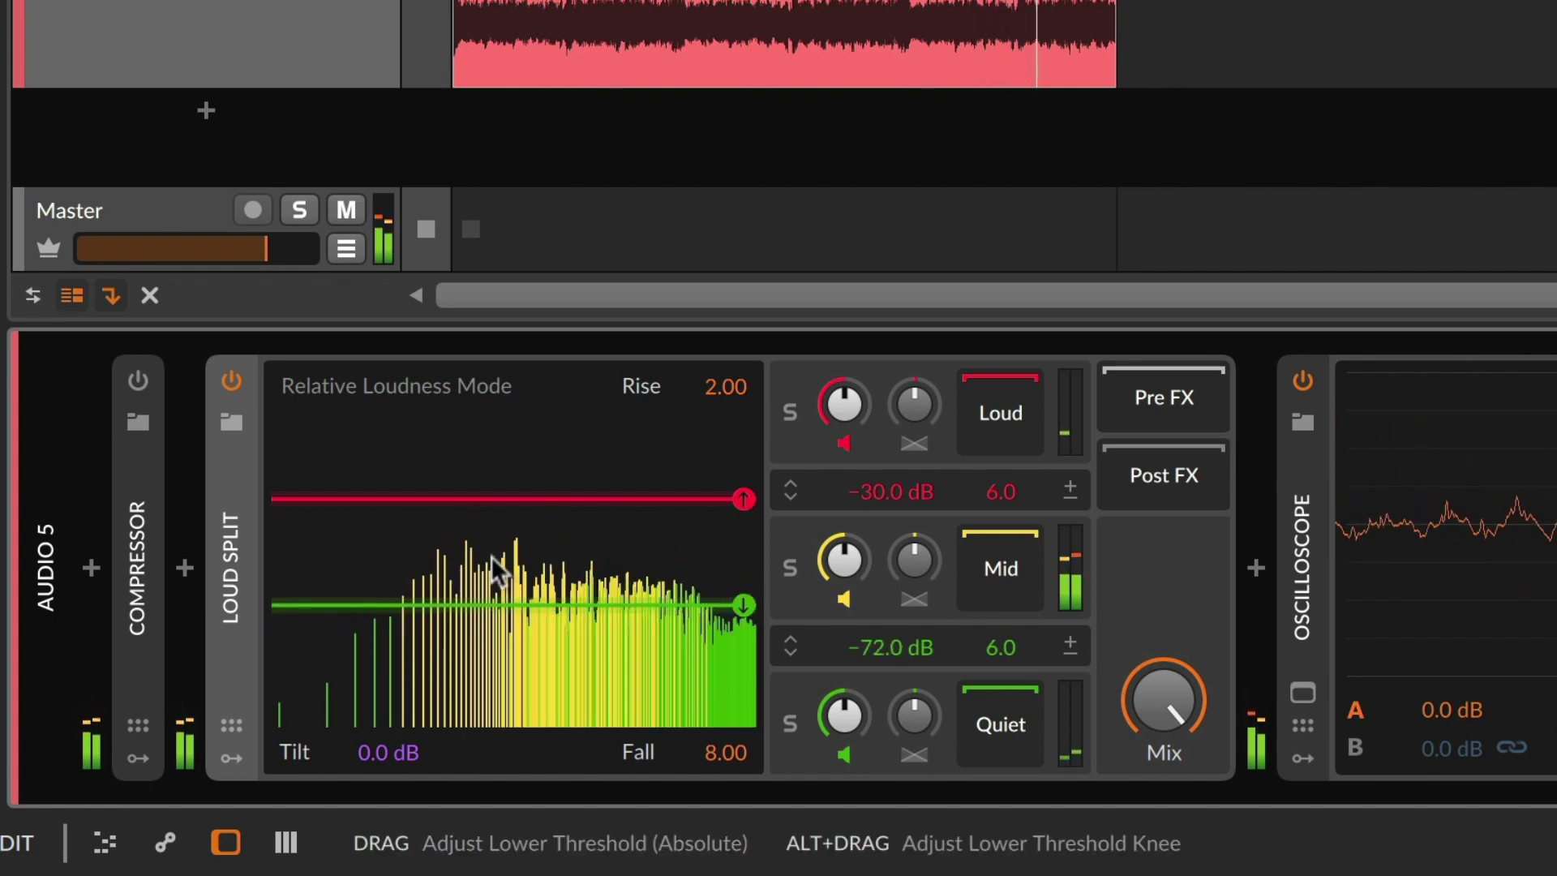
drag(491, 499, 490, 533)
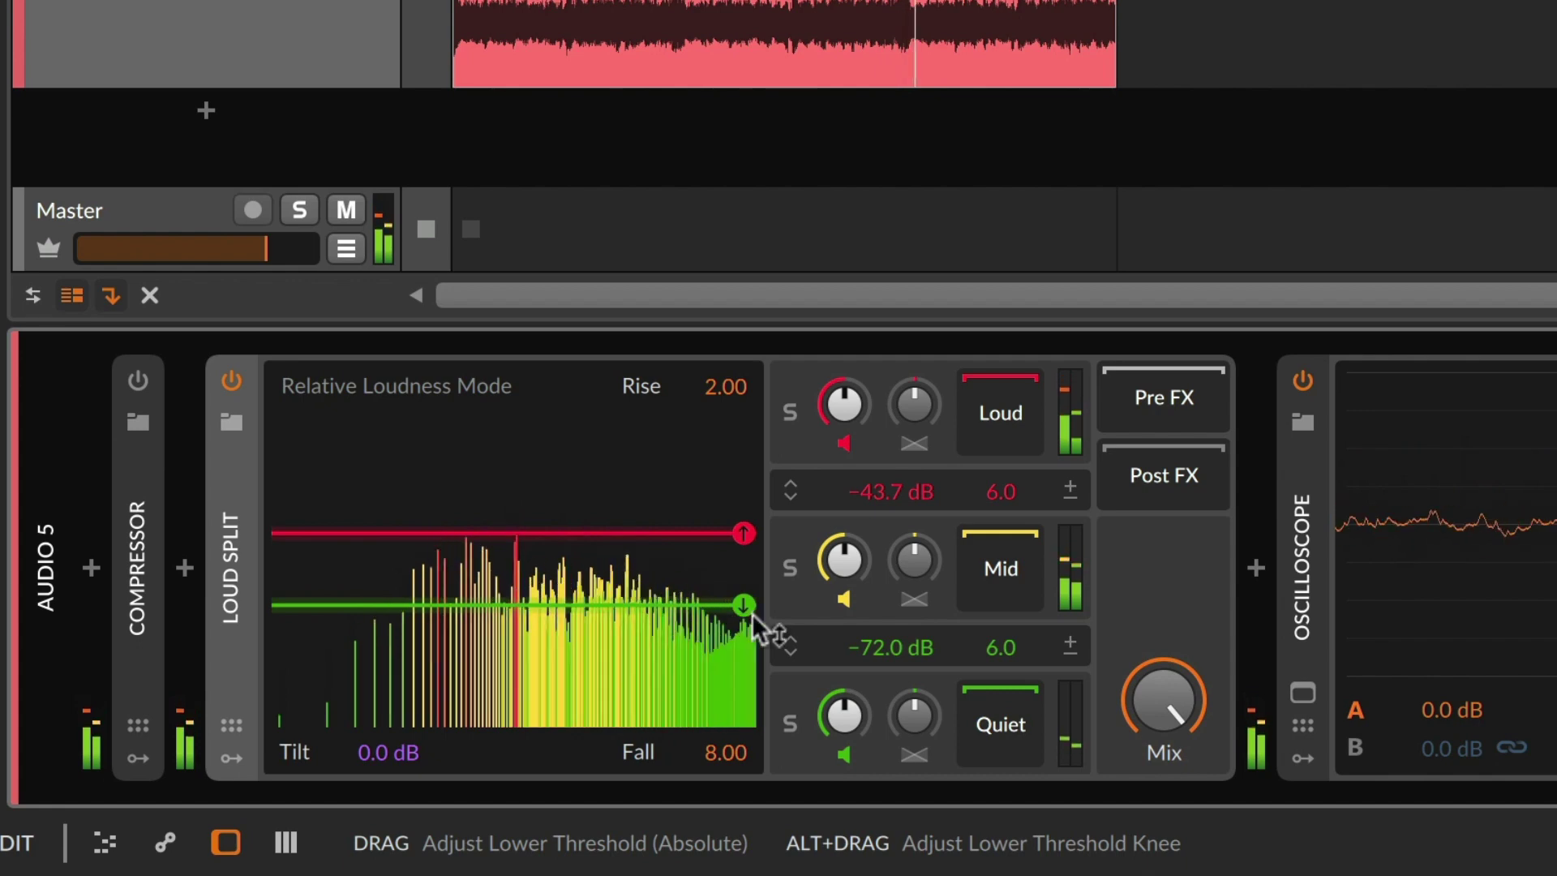
click(789, 570)
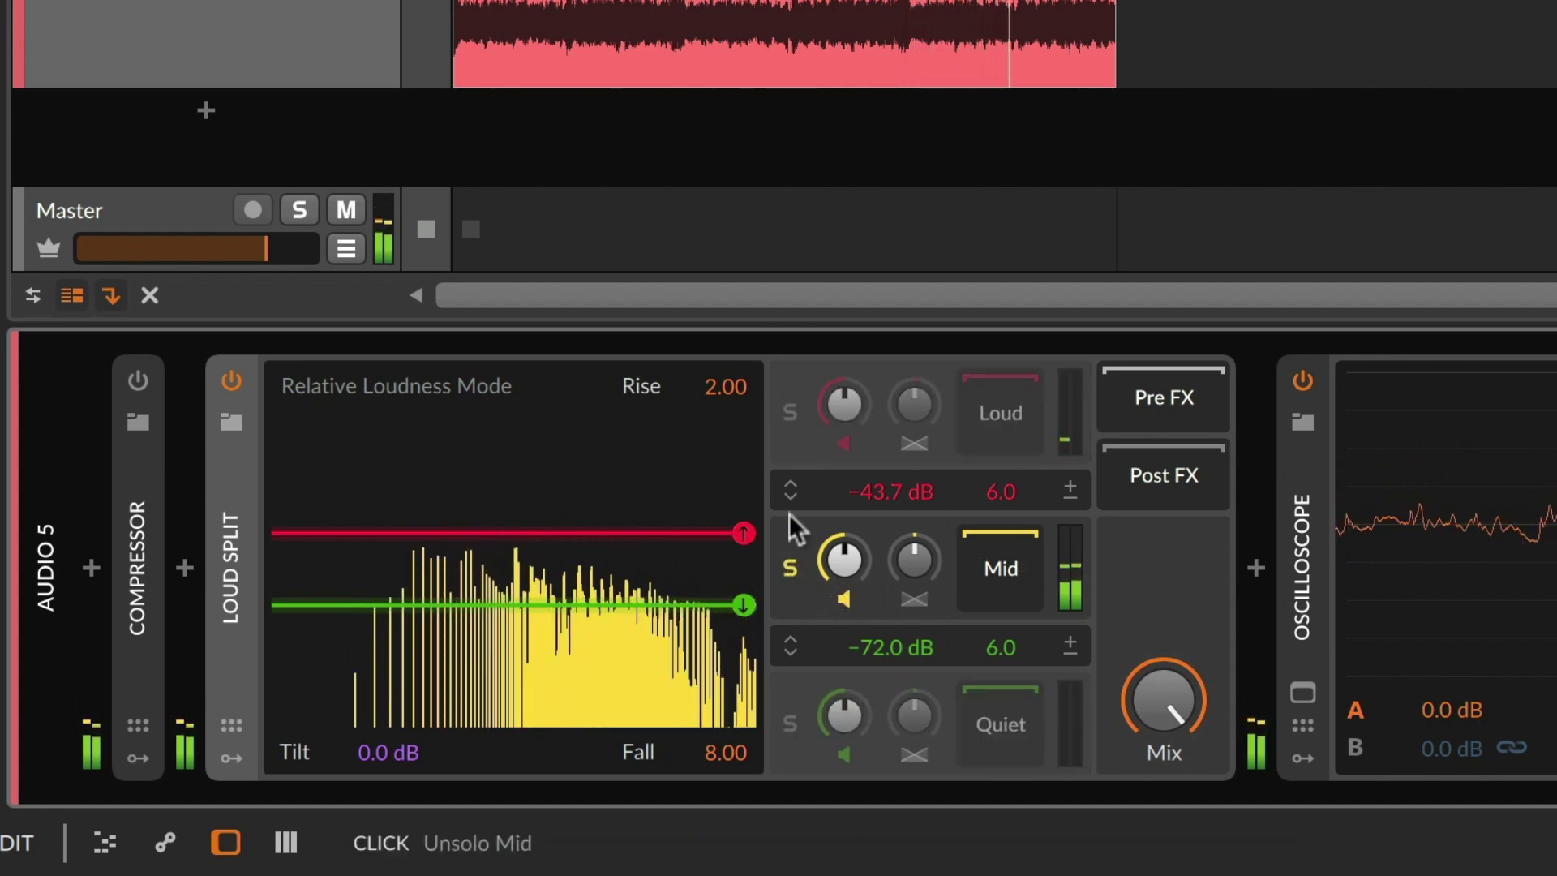
click(788, 413)
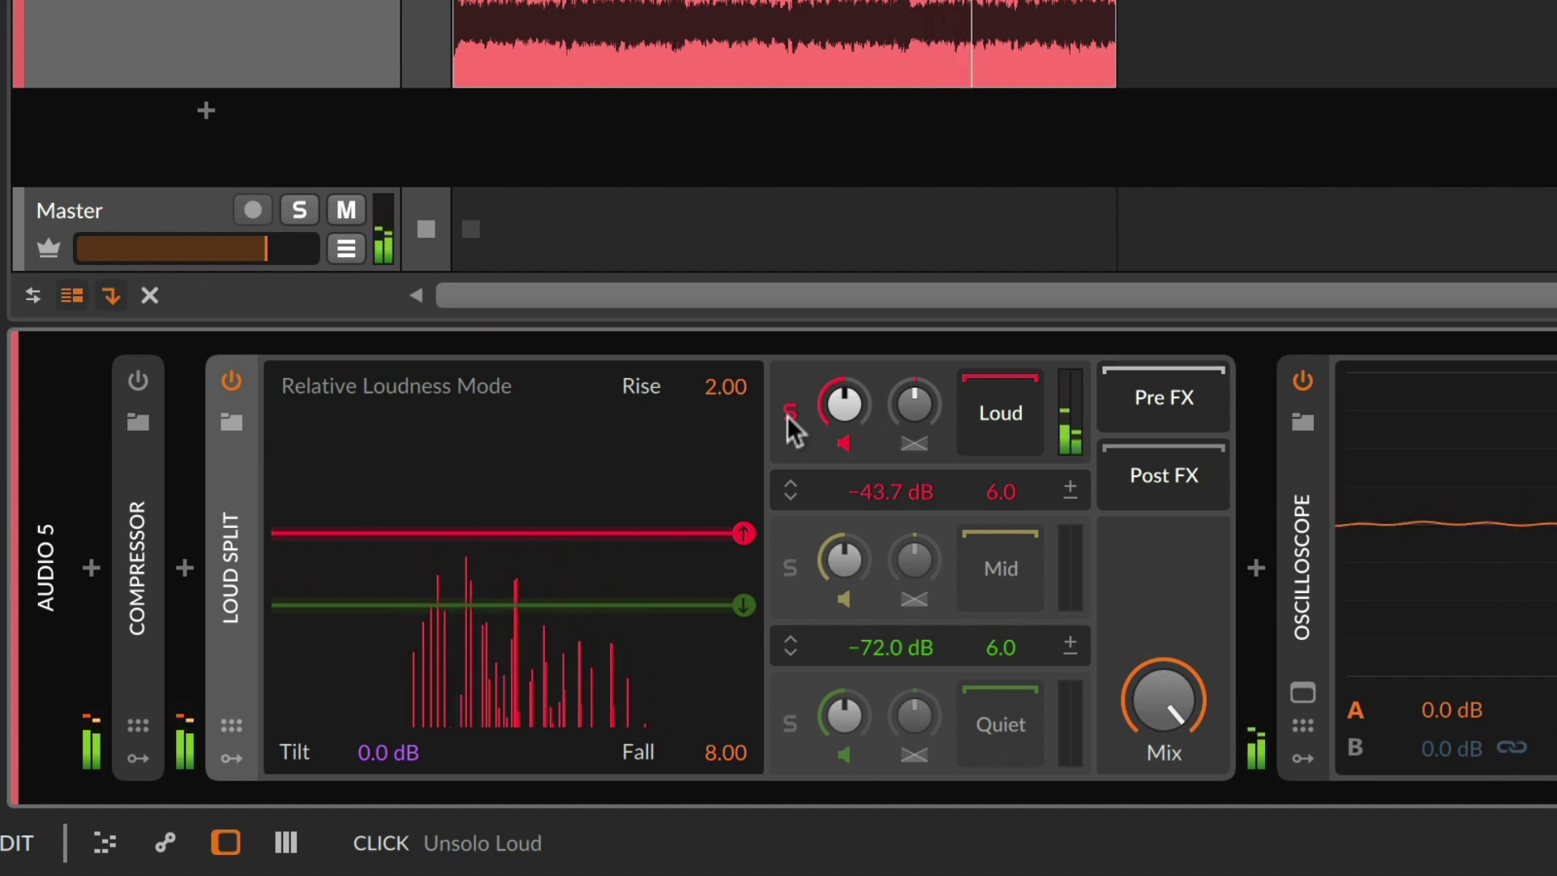
click(788, 412)
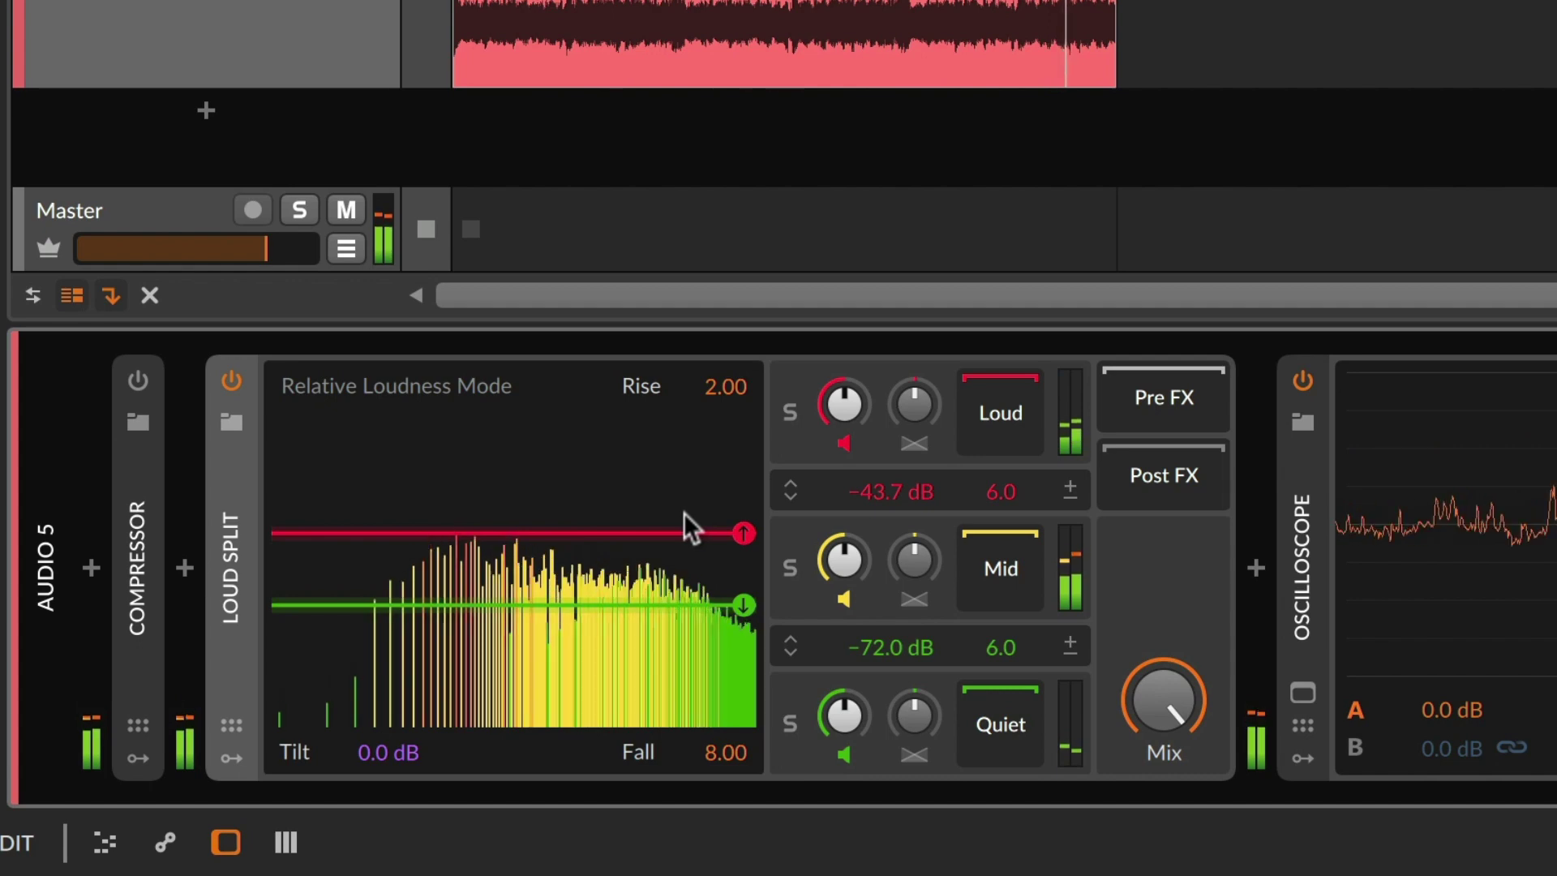
- Auditioning the Loud and Quiet ranges in solo, move the upper threshold to −39.2 dB and the lower threshold to −81.2 dB
drag(746, 535, 747, 516)
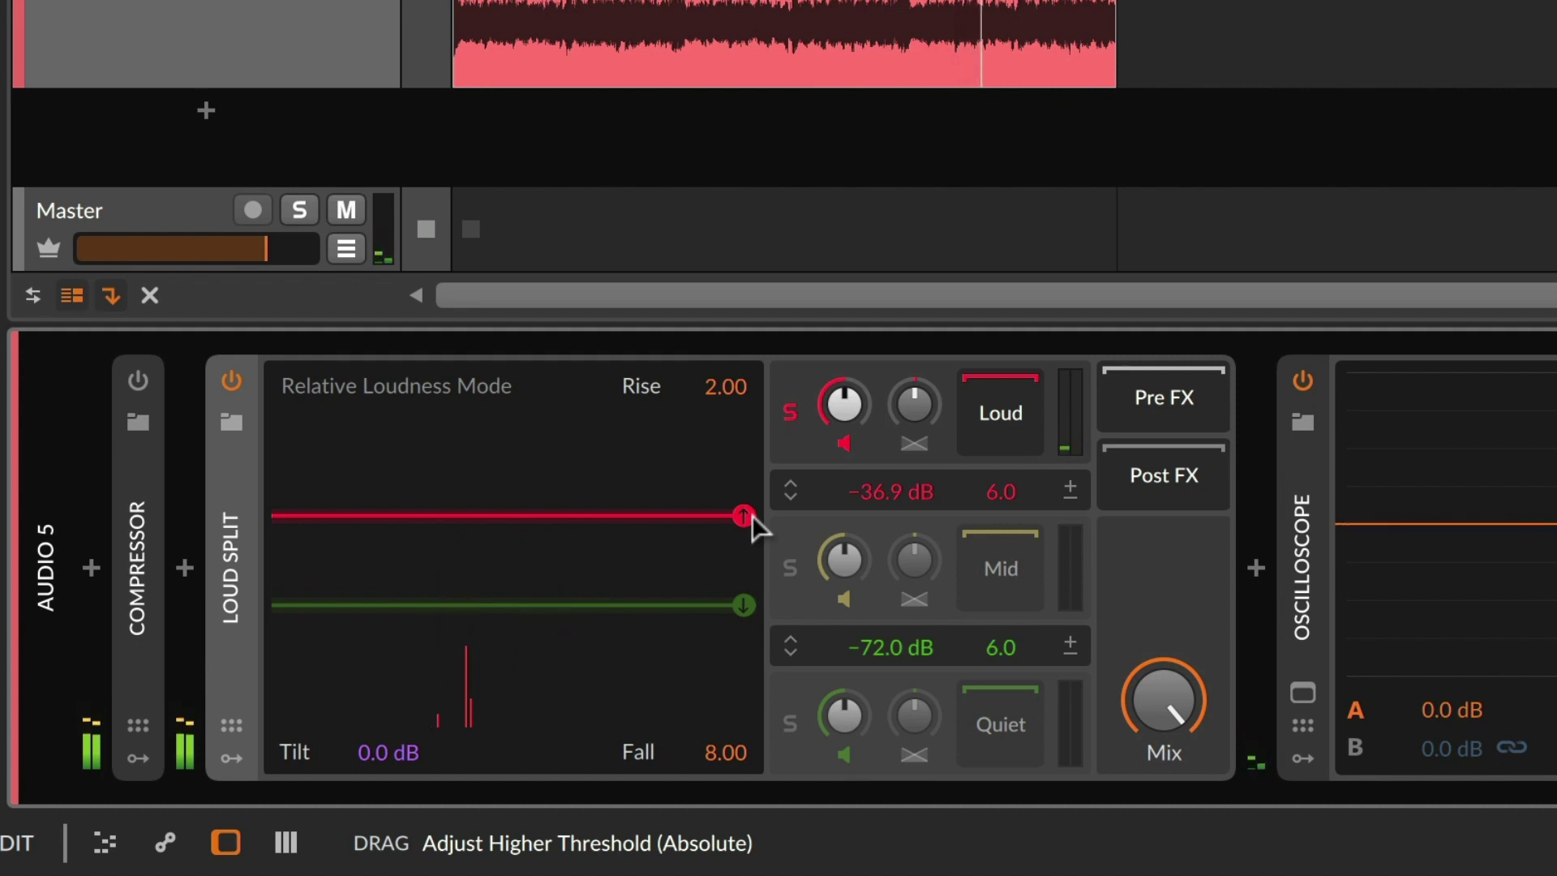
drag(753, 516, 752, 524)
drag(741, 605, 744, 674)
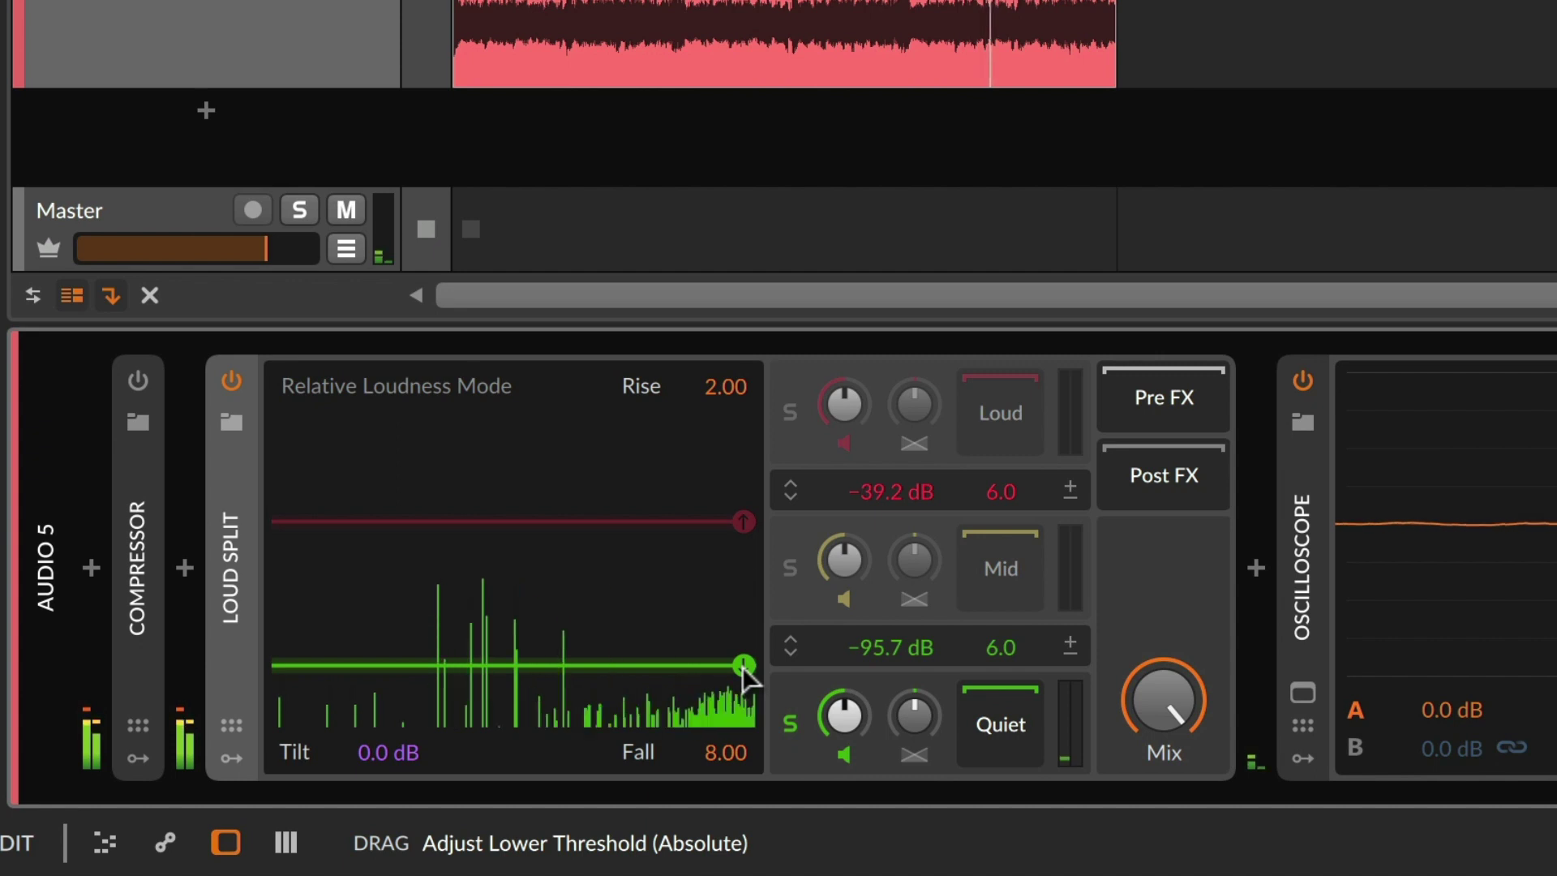
drag(742, 664, 743, 634)
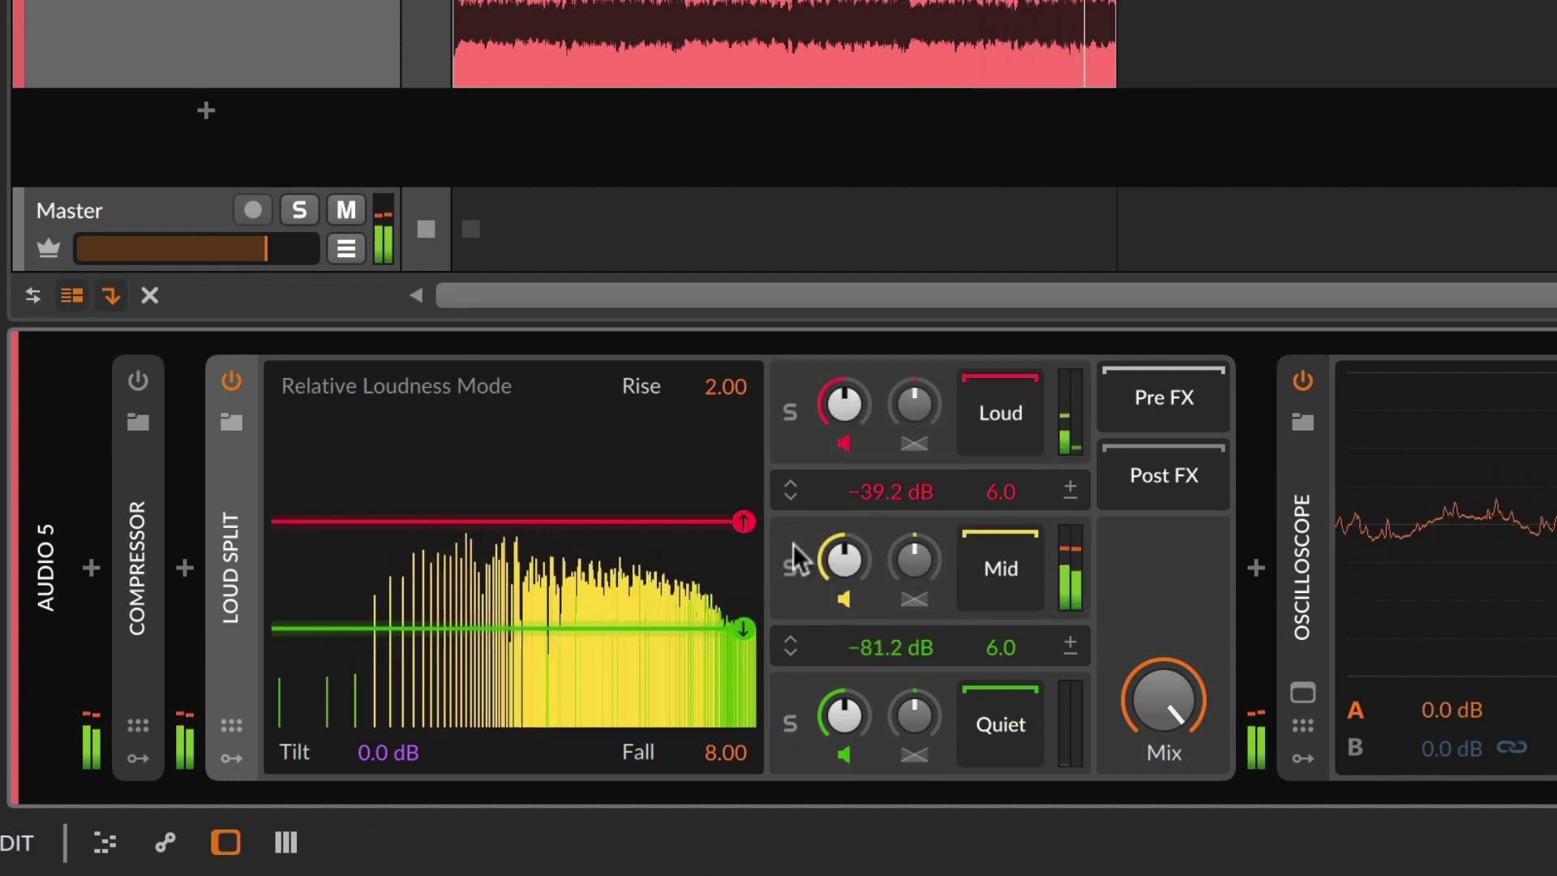
- Lower the upper threshold to −60.5 dB while listening to the Mid range in solo, and end the solo
click(787, 568)
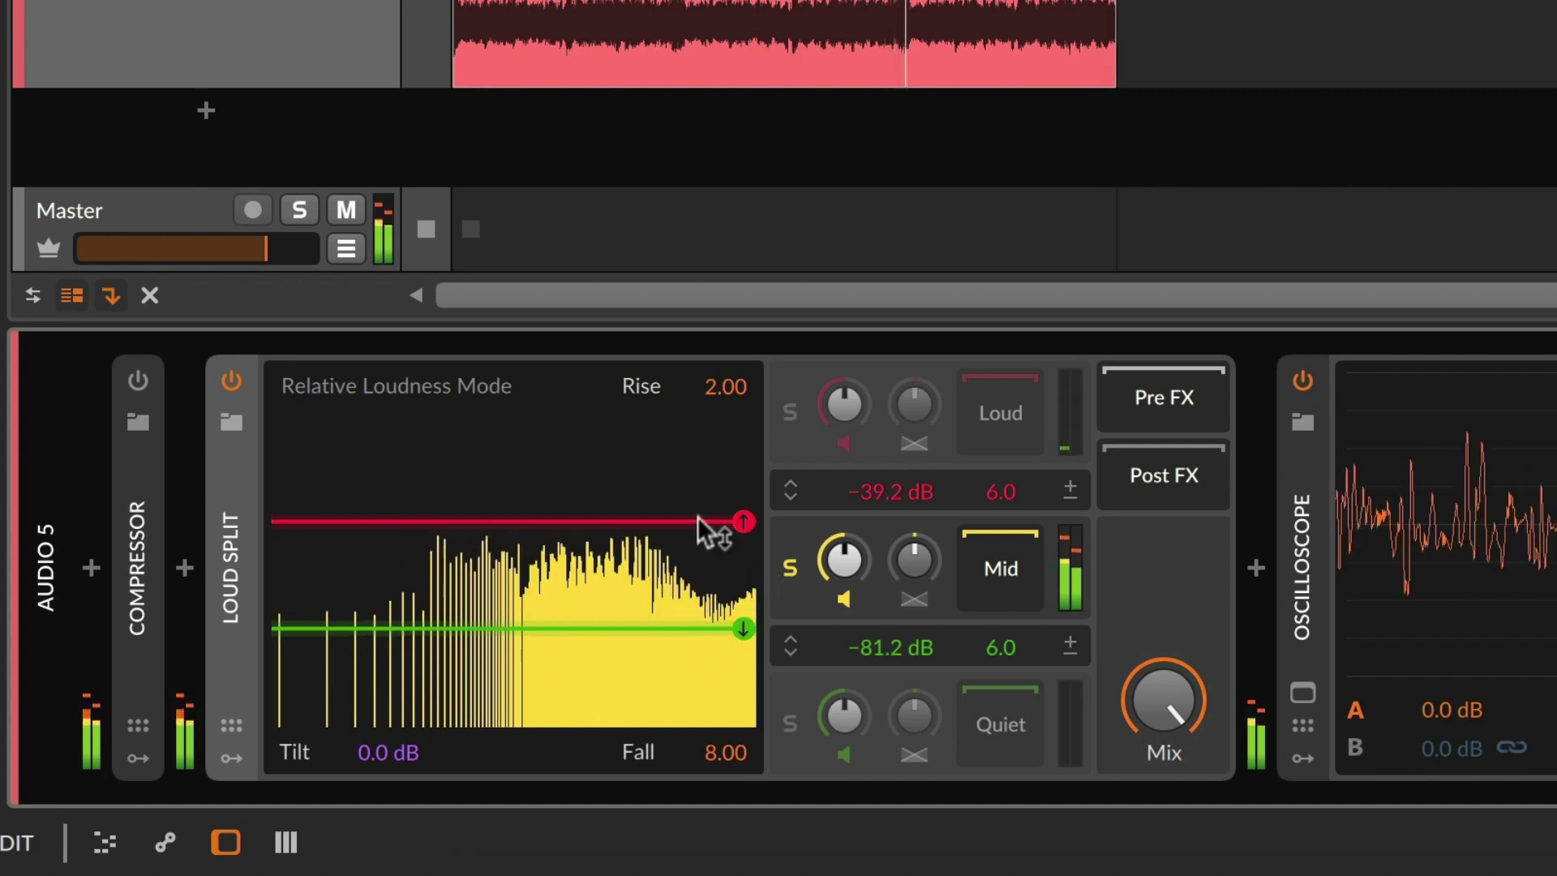
drag(698, 521, 699, 571)
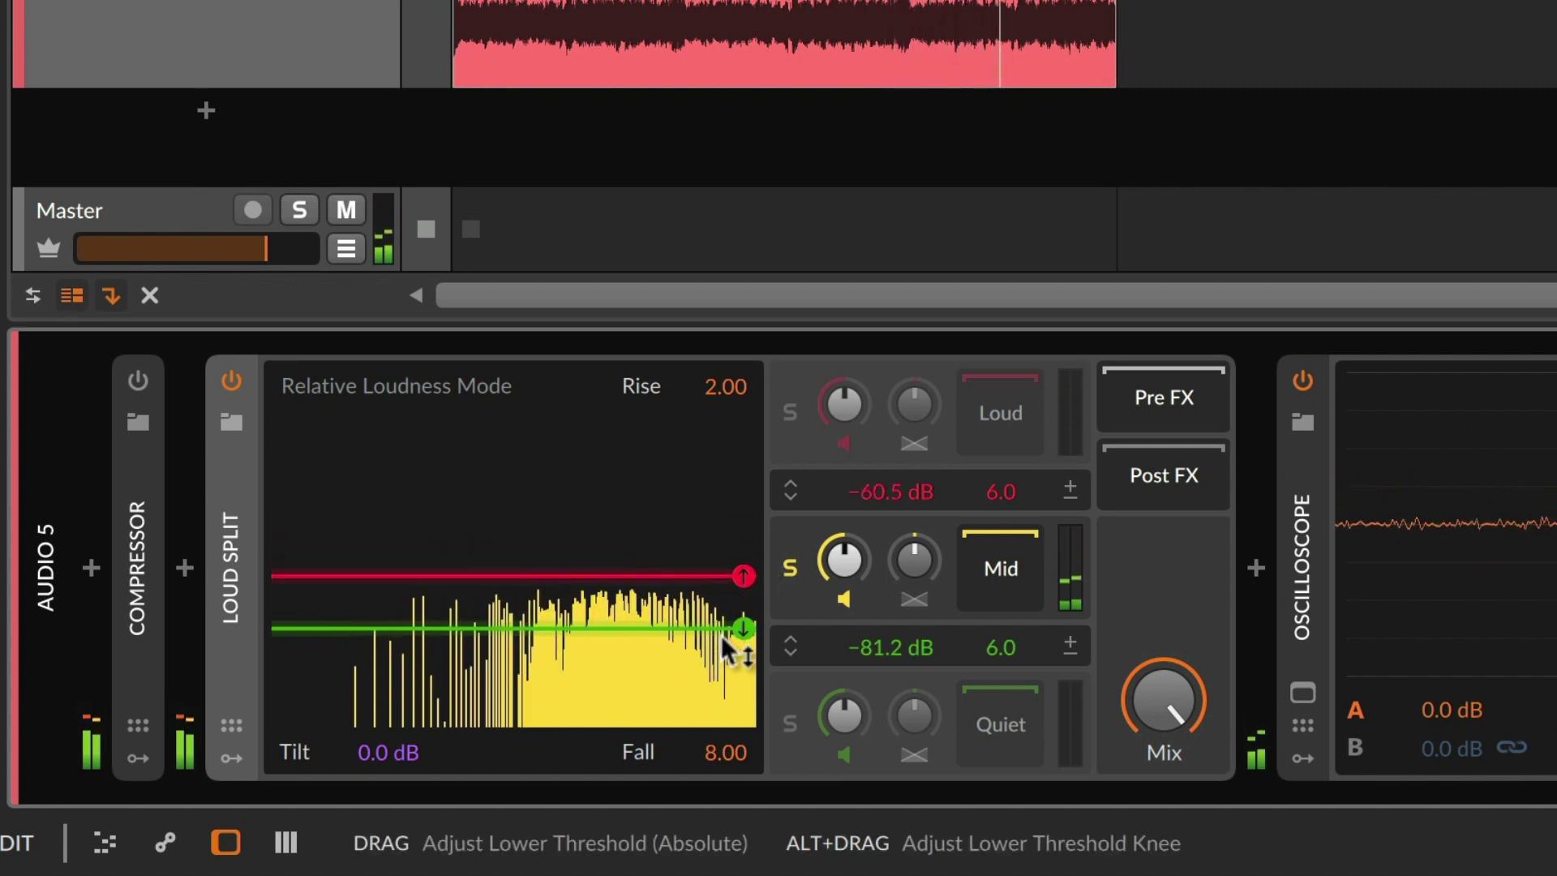
click(791, 570)
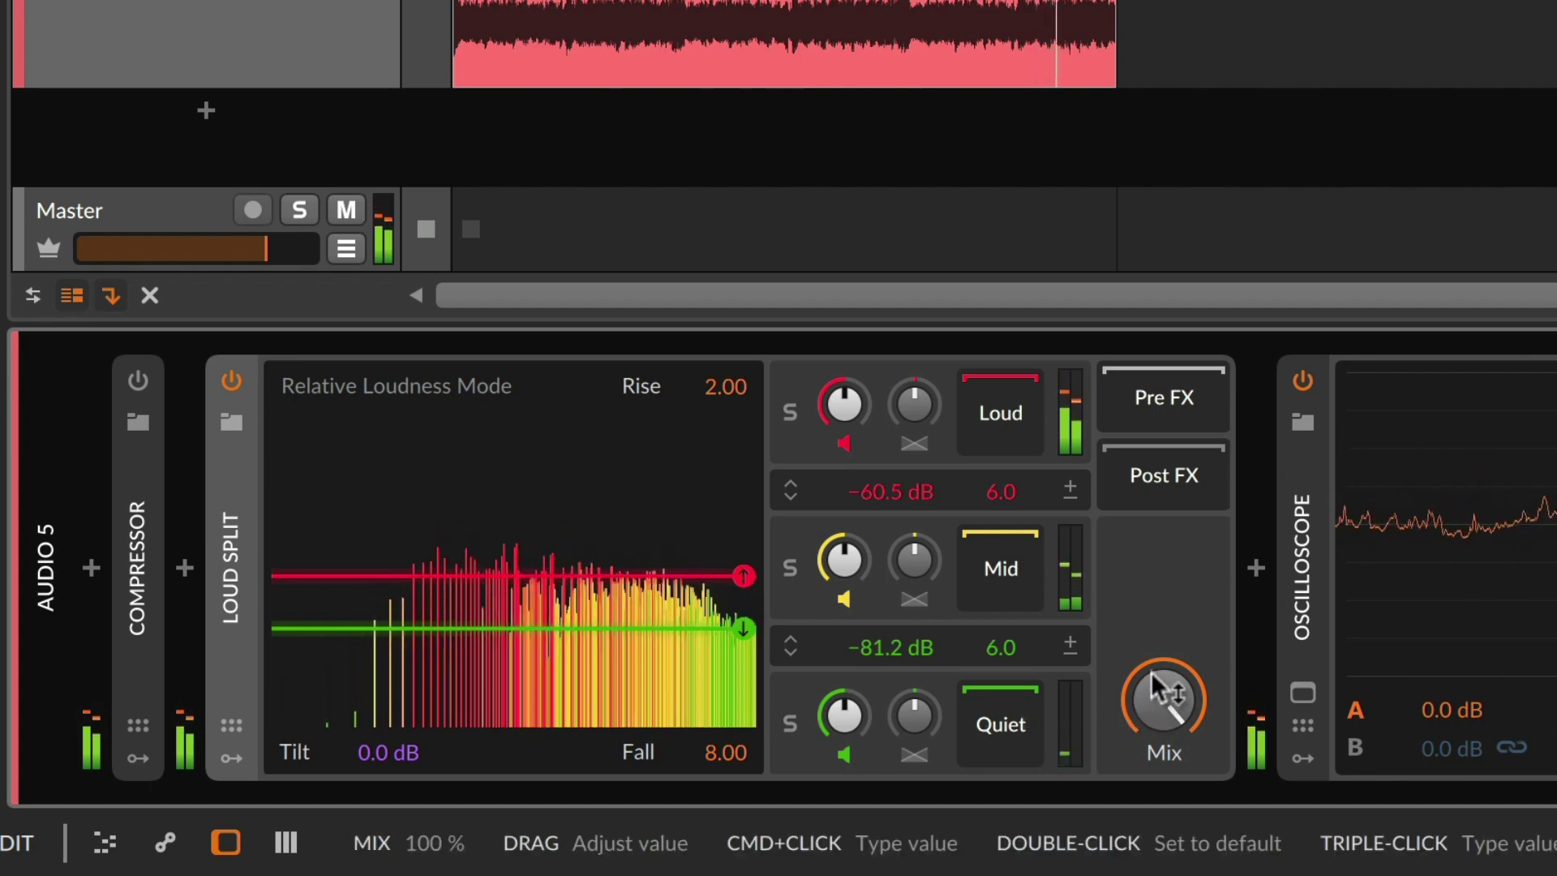
- Try out Loud Split's Mix control and leave it at 100 %
click(1135, 714)
mouse_move(1136, 713)
mouse_down()
mouse_move(1136, 875)
mouse_move(1136, 714)
mouse_up()
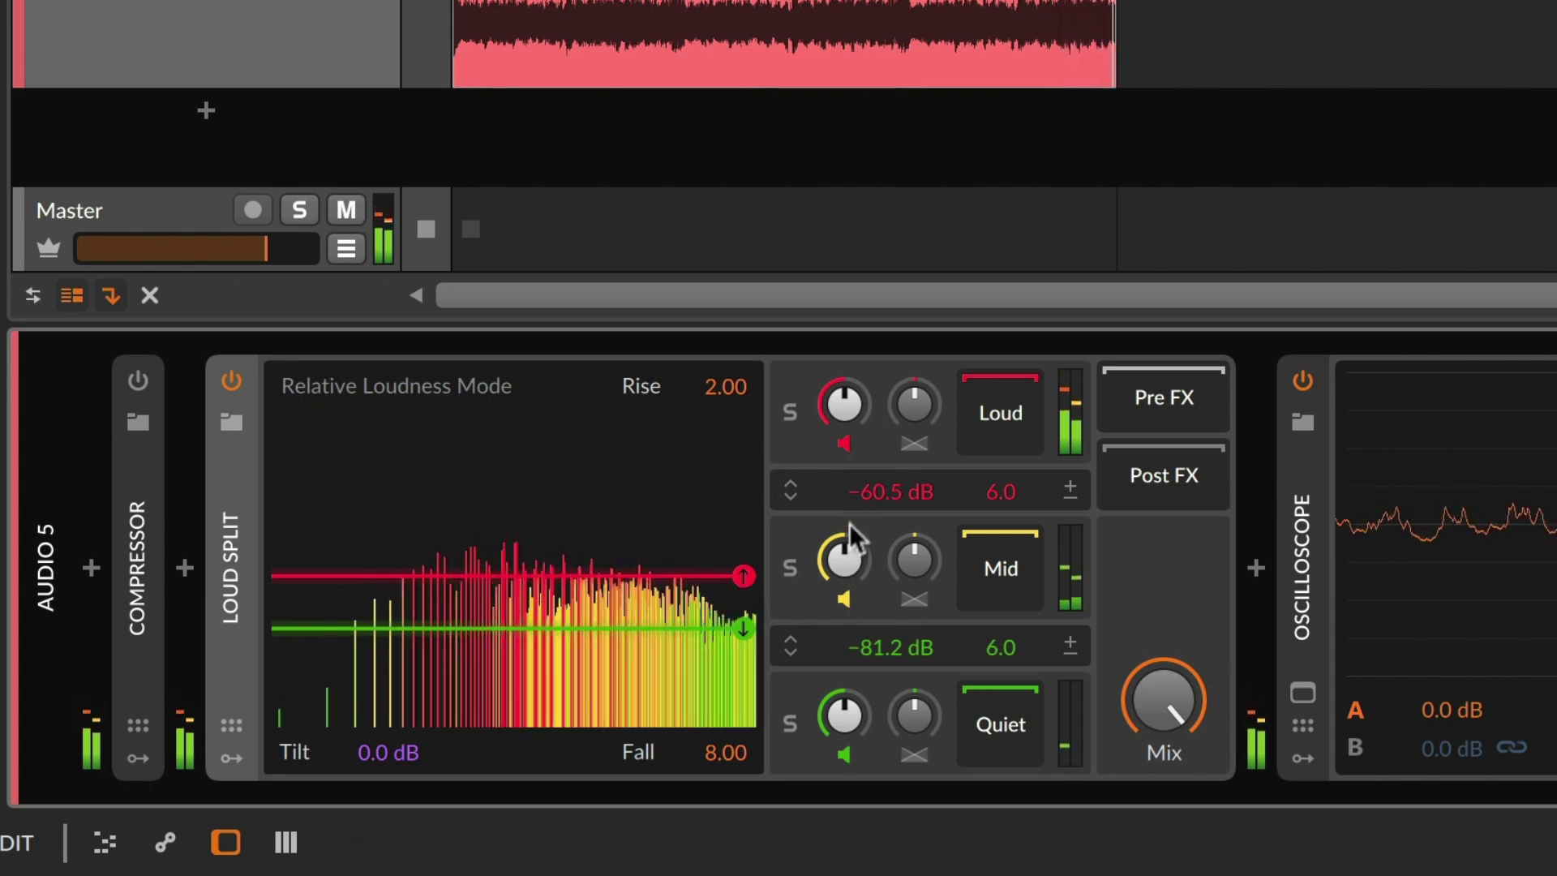
- Reduce the Mid range's level, and set the upper threshold to −46.8 dB and the lower threshold to −73.5 dB
drag(848, 567, 847, 621)
drag(659, 549, 658, 536)
drag(654, 625, 656, 607)
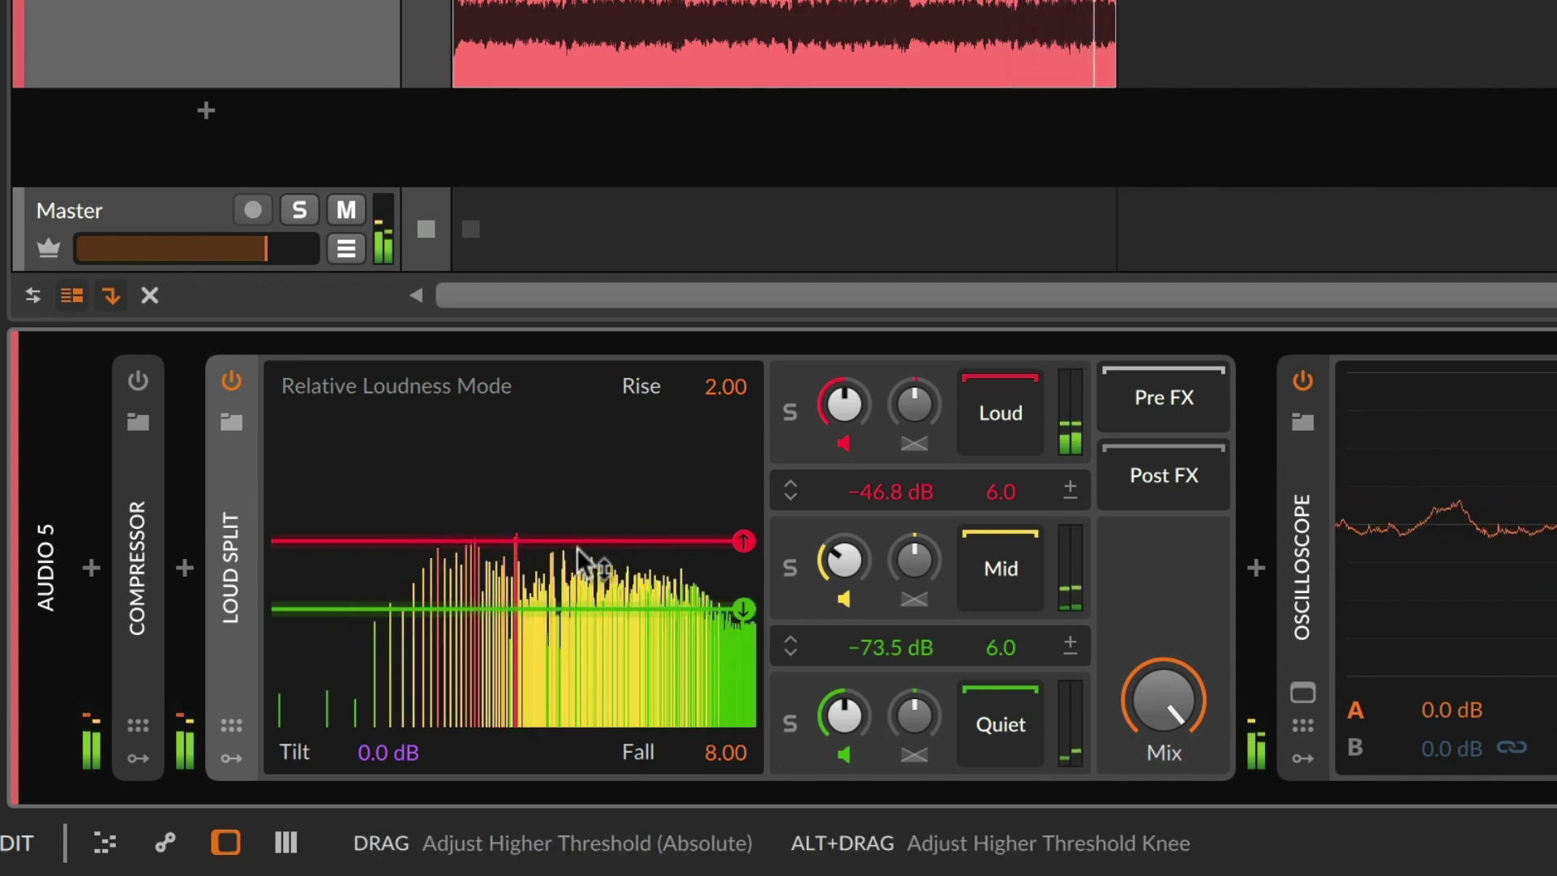
- Try a knee of 24.0 on the upper and the lower threshold, restoring each to 6.0
drag(577, 532, 582, 480)
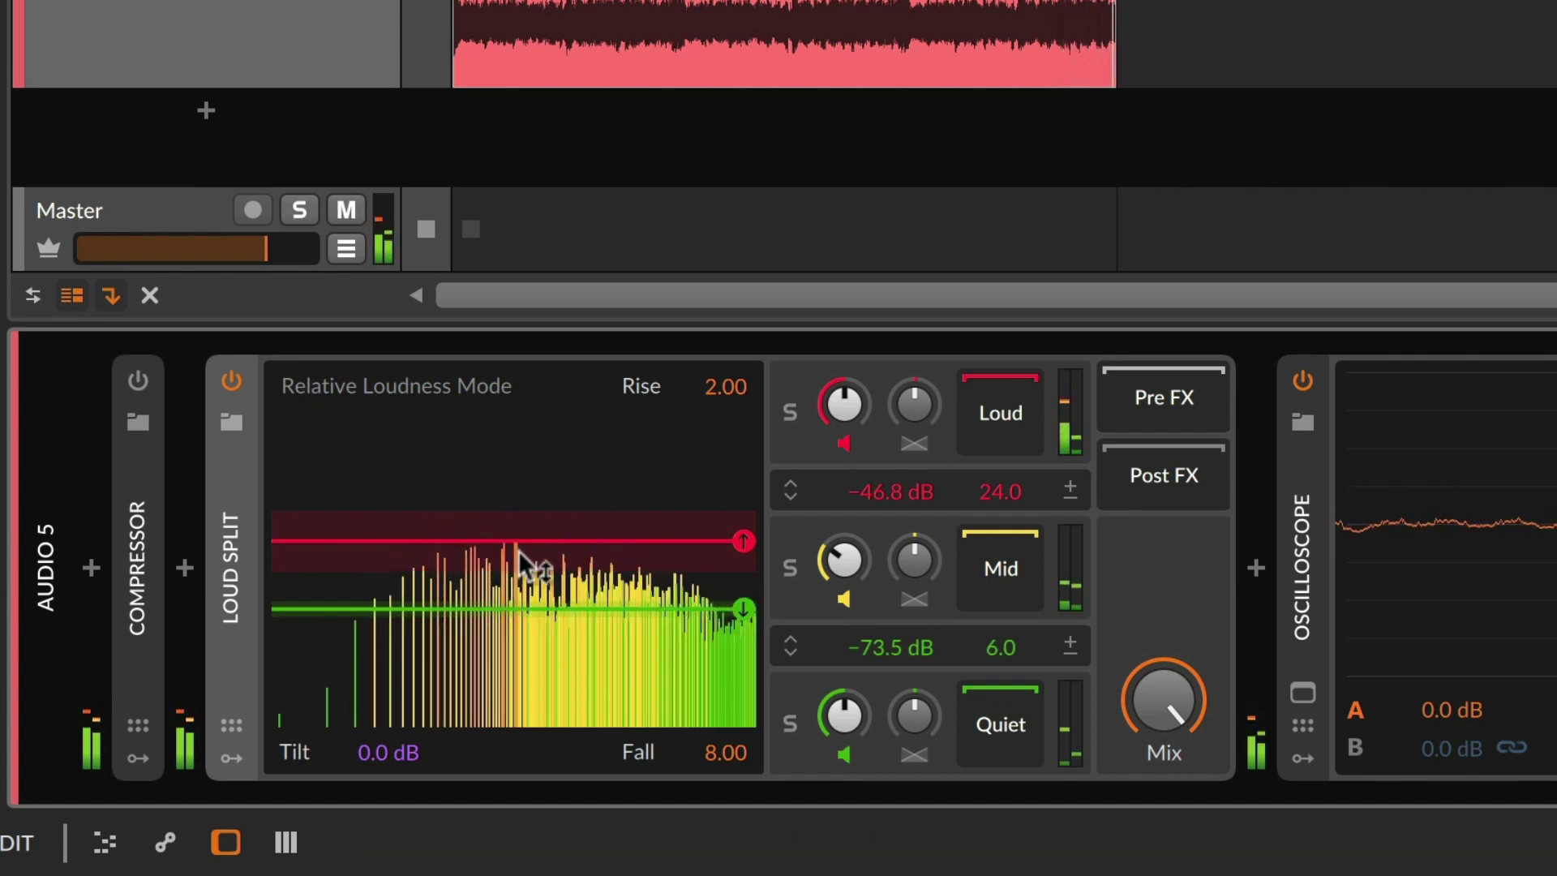
drag(521, 548, 513, 560)
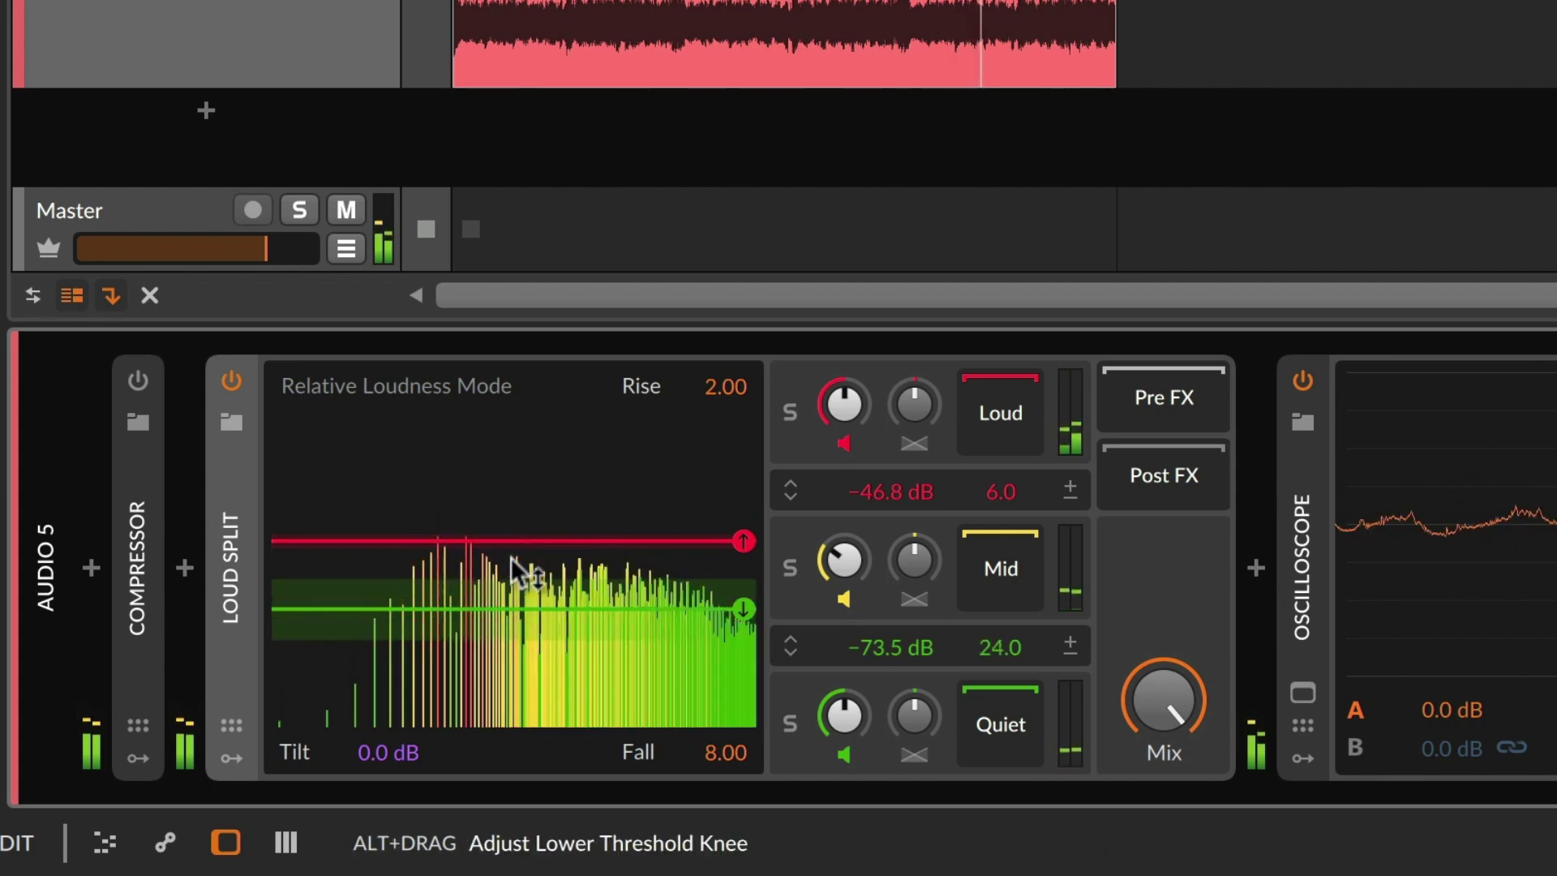
double_click(505, 606)
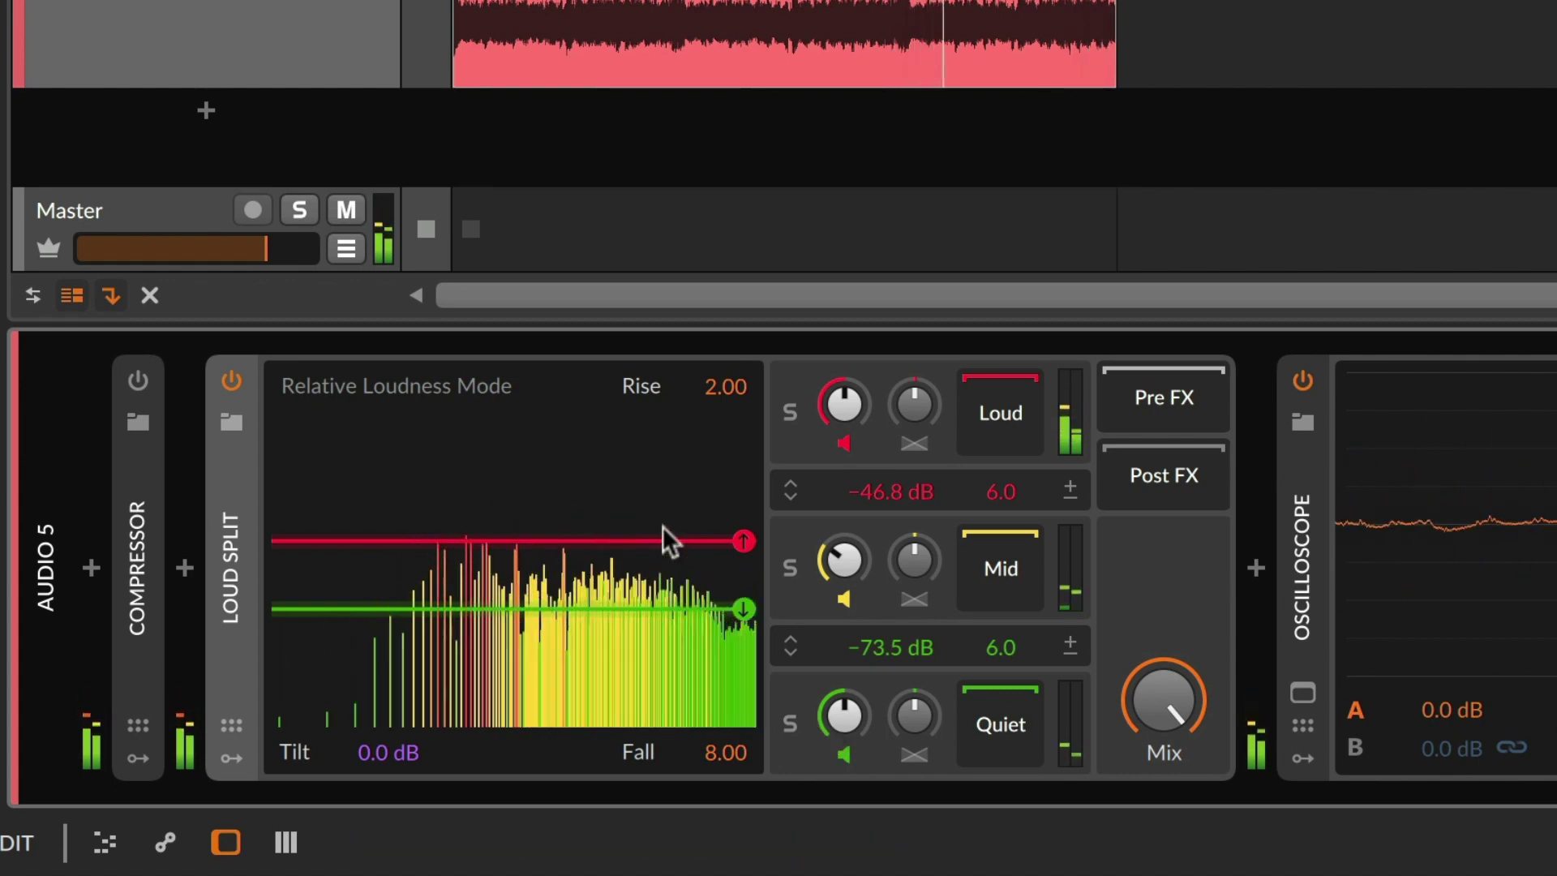
- Solo the Loud range and raise Loud Split's Rise time to 107.00
click(787, 408)
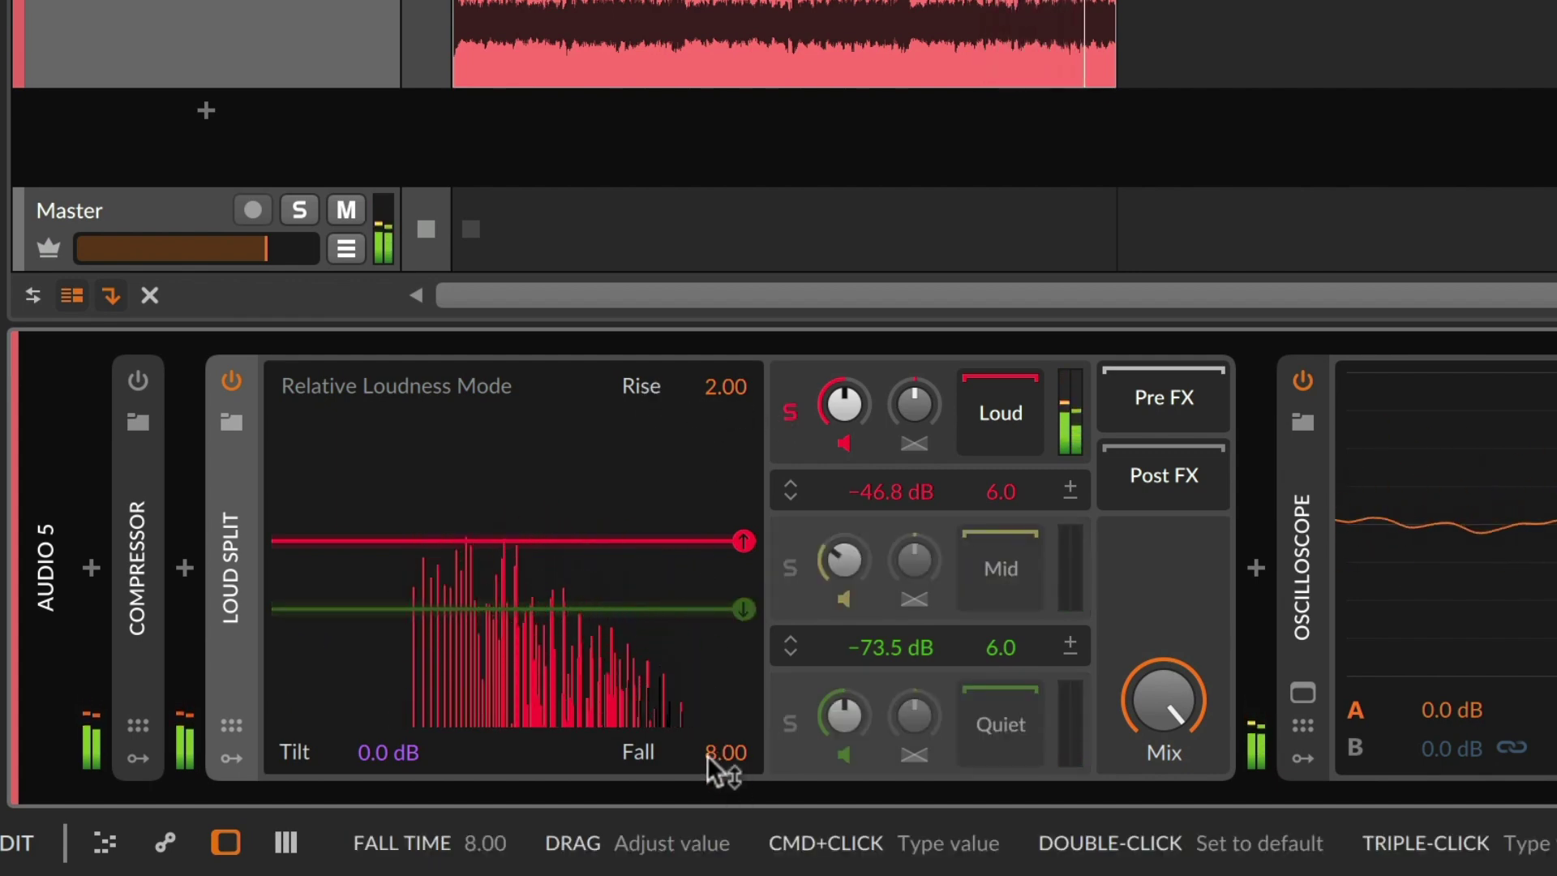
drag(713, 391, 713, 227)
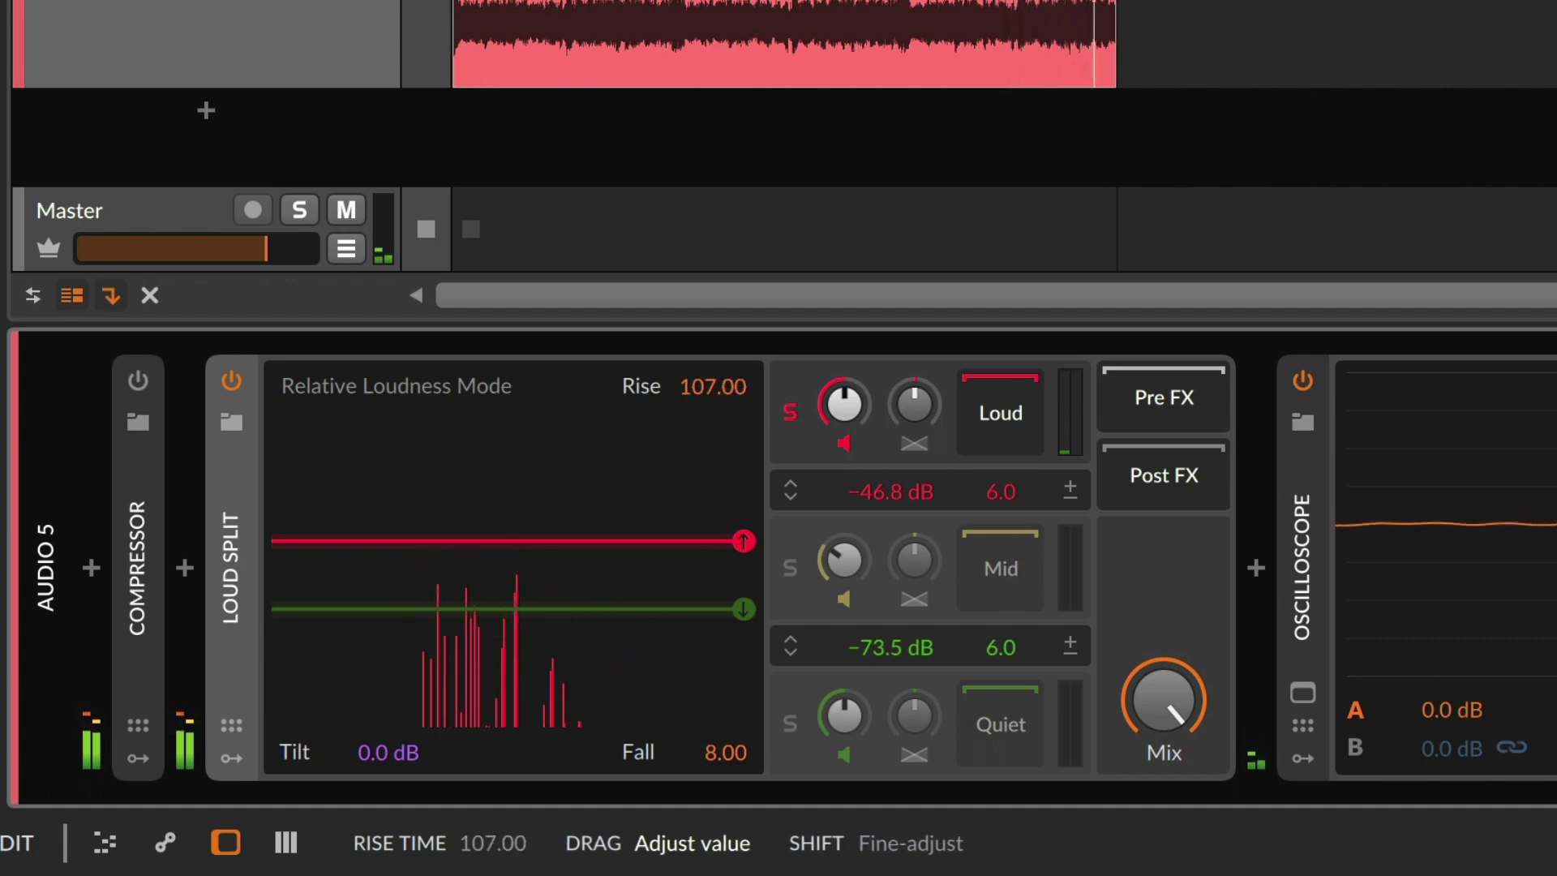
drag(713, 391, 713, 391)
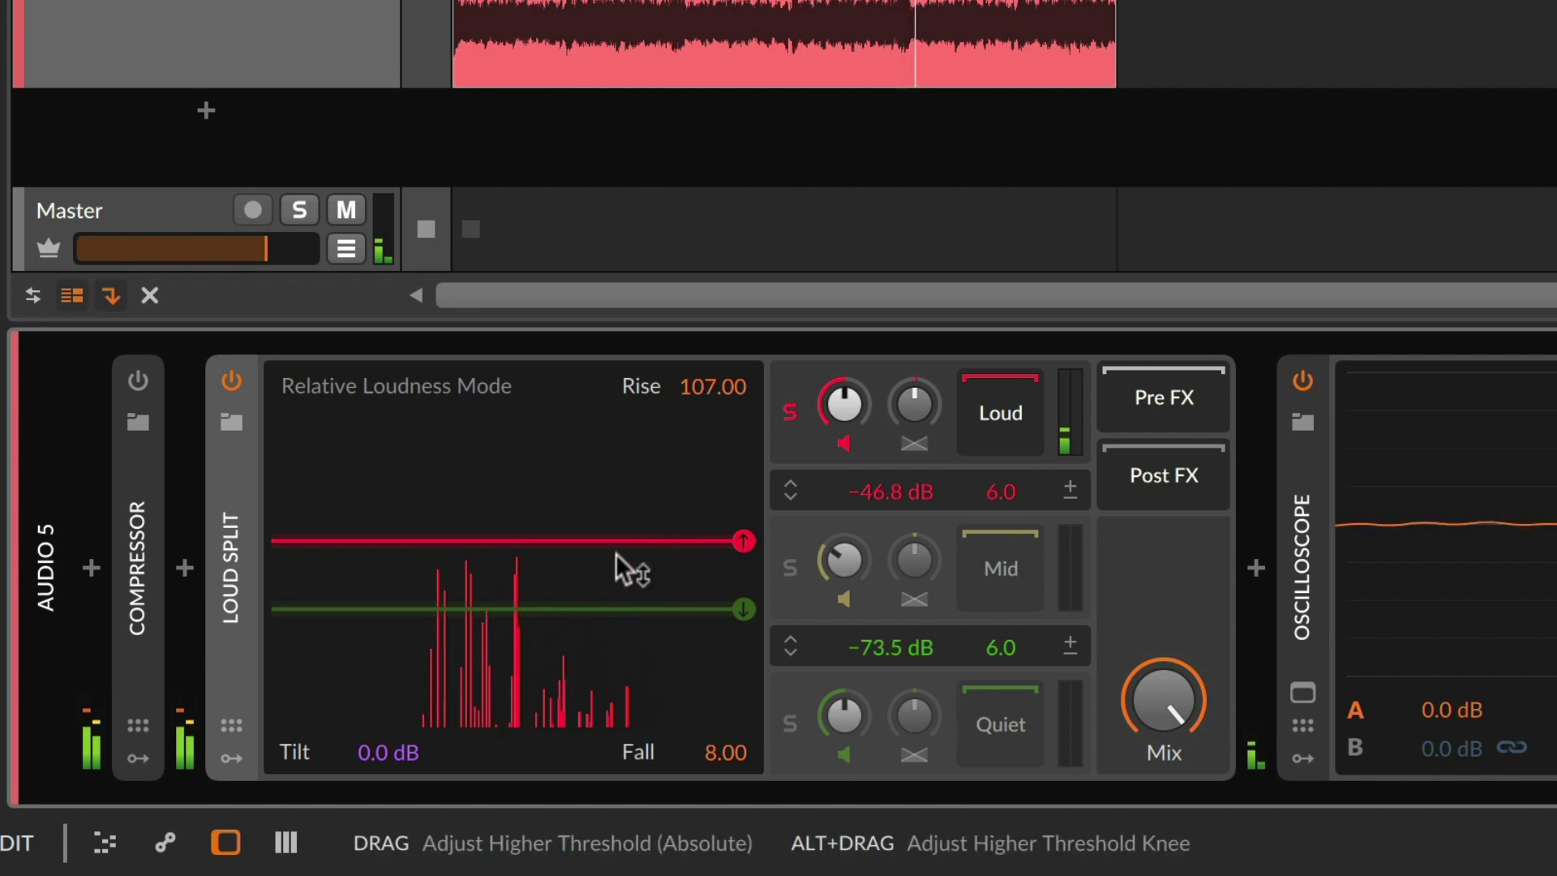
- Adjust the upper threshold to −49.9 dB and reset the Rise time to its default of 2.00
drag(600, 541, 602, 528)
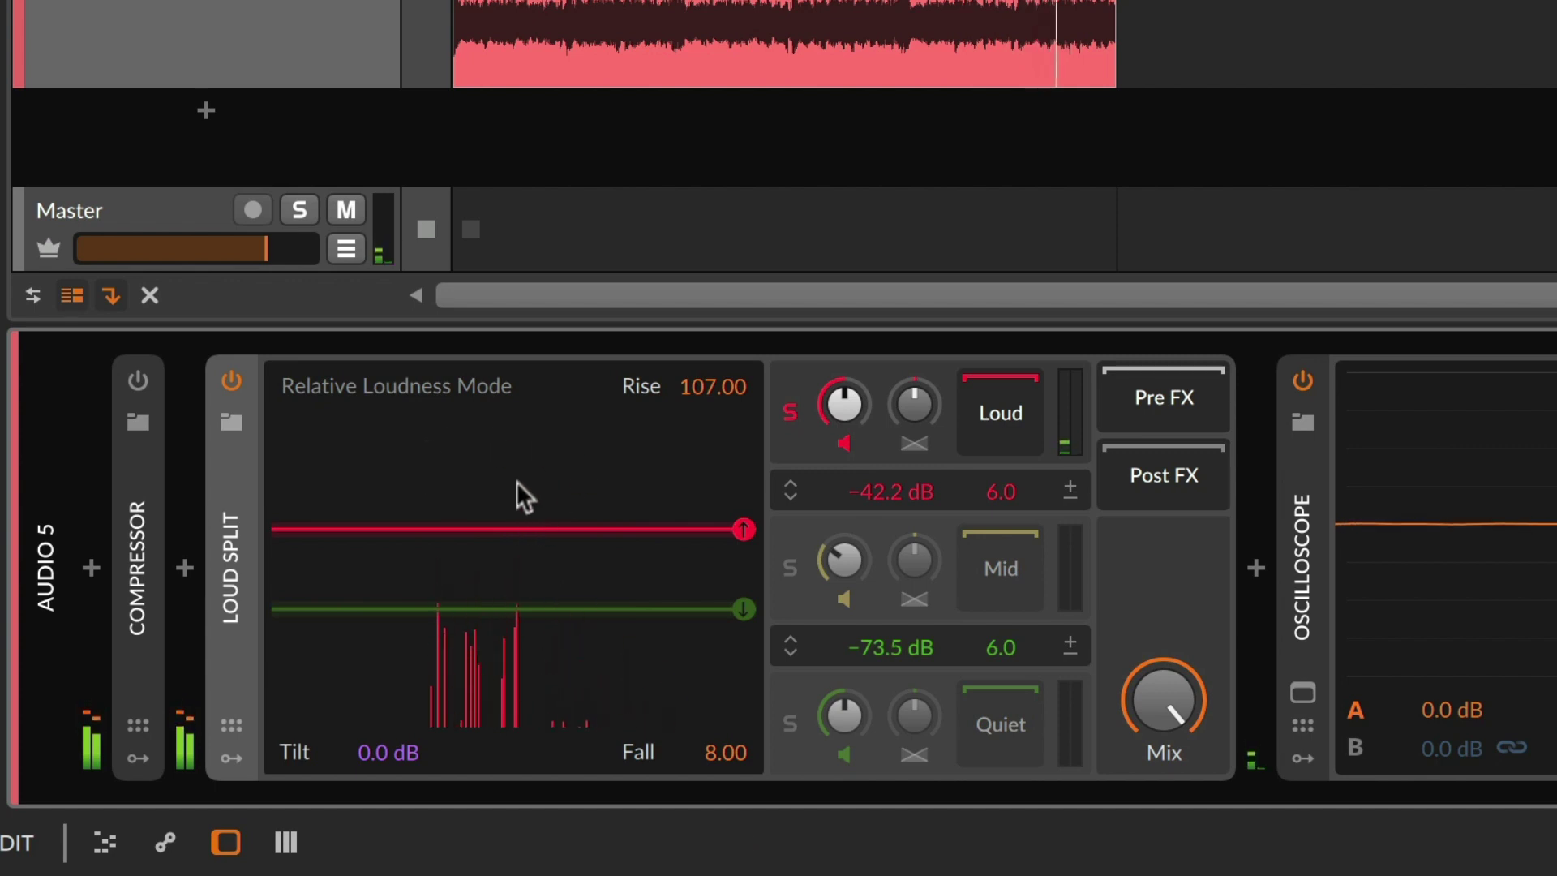
drag(552, 528, 552, 550)
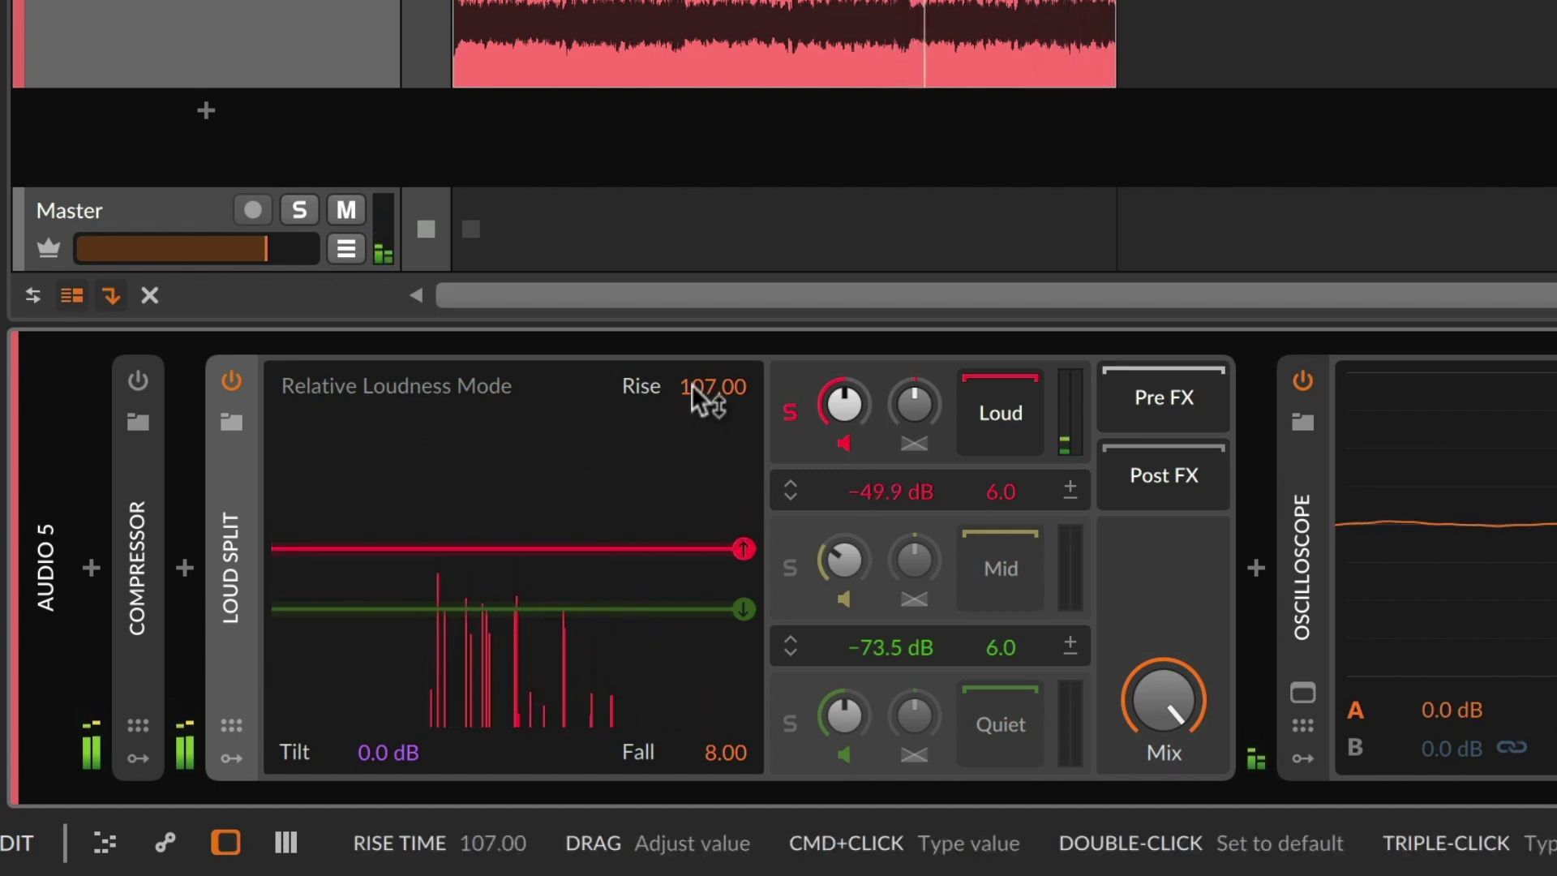
double_click(693, 394)
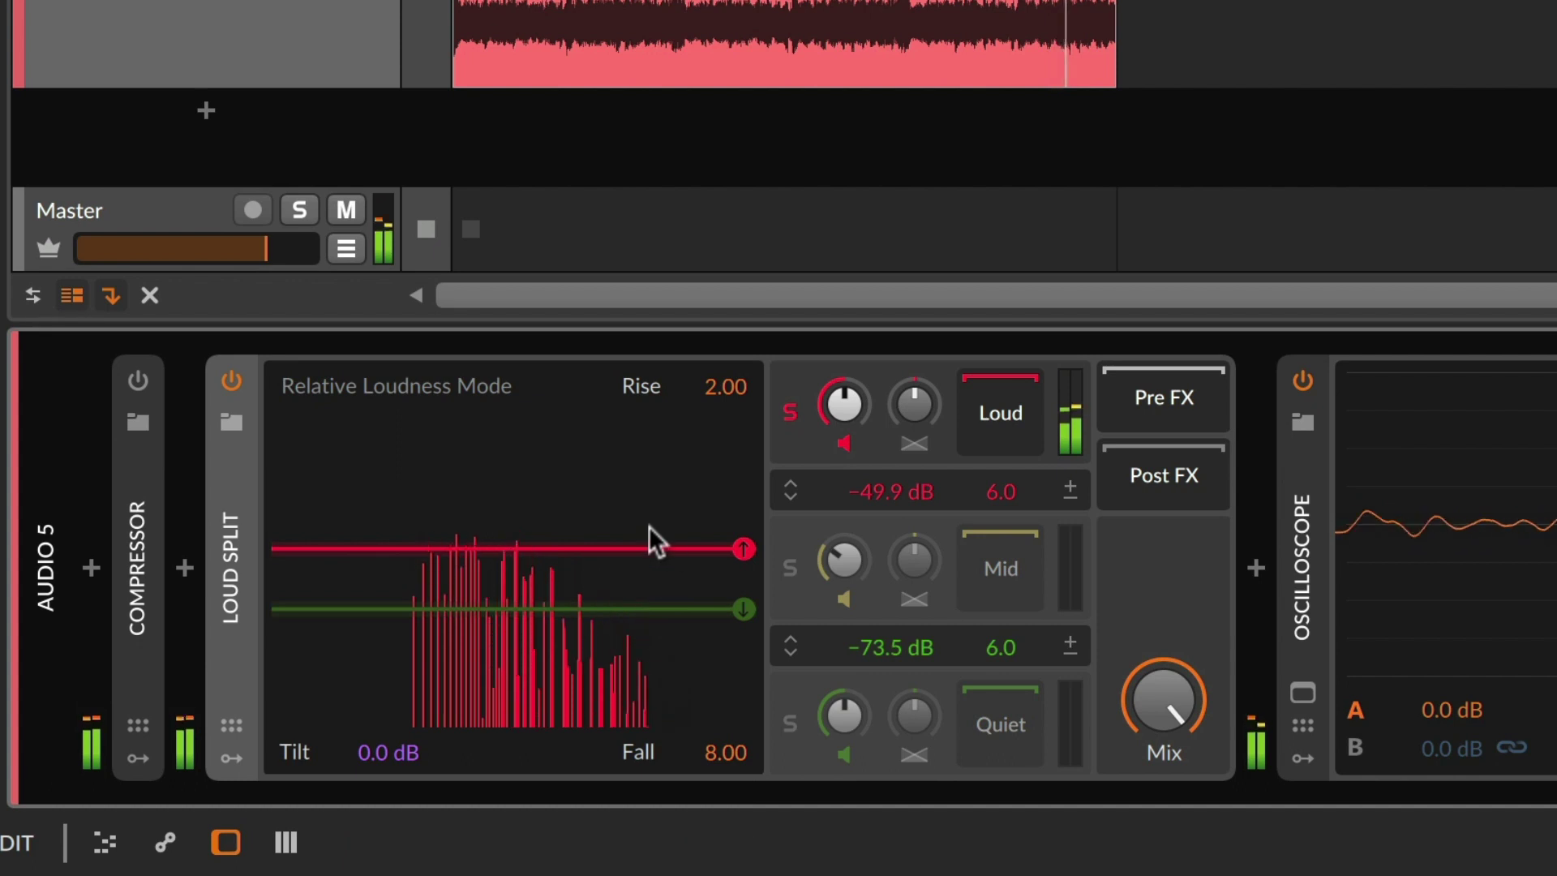
- Try an upper threshold of −39.9 dB with a Fall time of 92.35, toggling the Loud range's solo to compare
drag(649, 548, 649, 522)
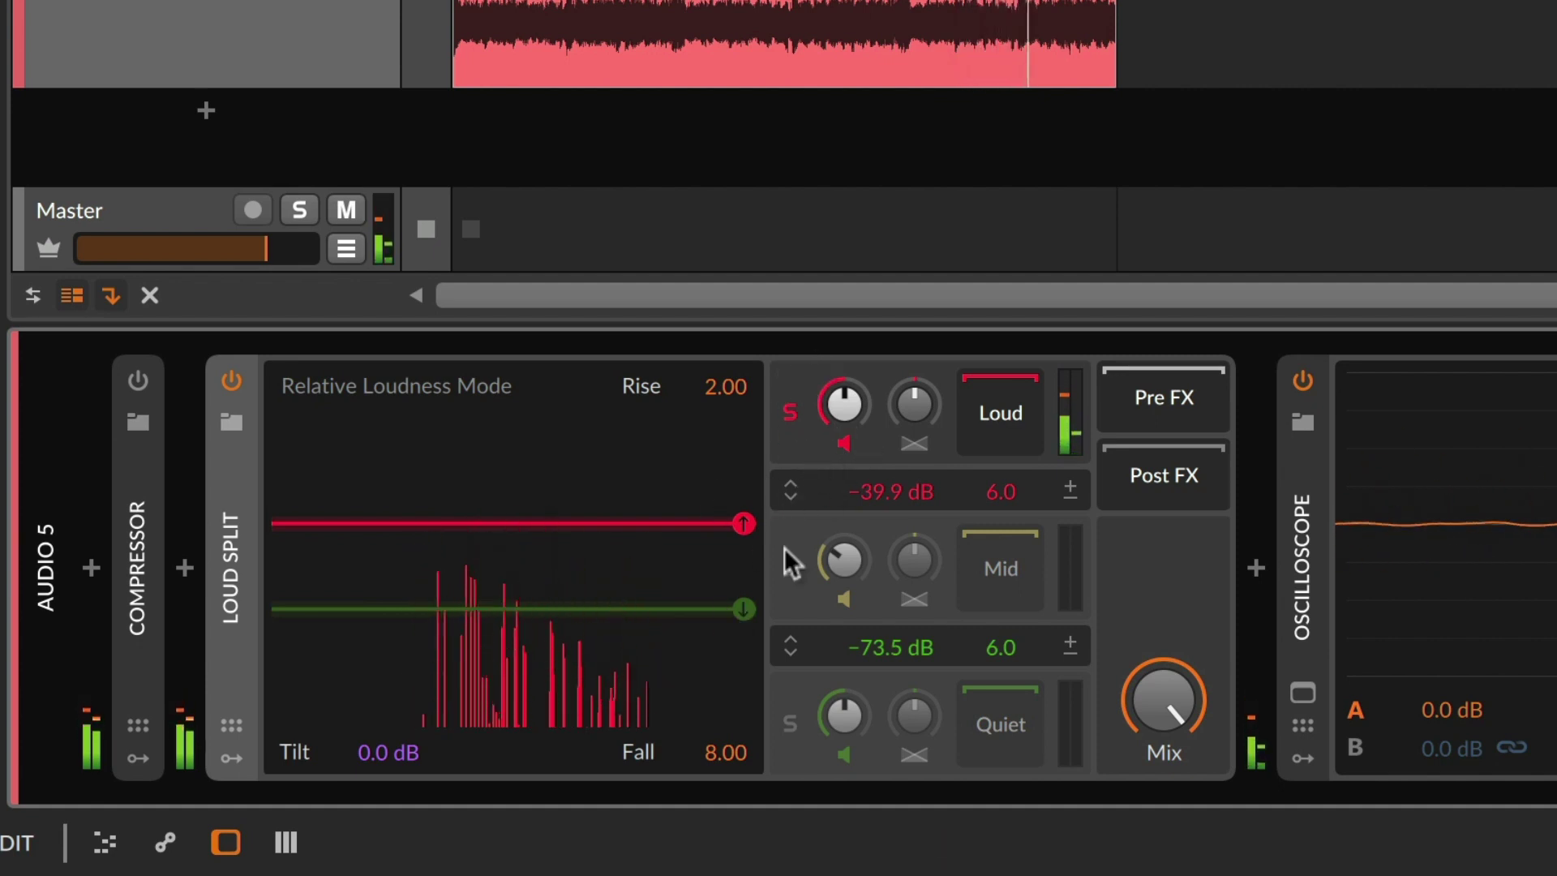
drag(720, 753, 720, 713)
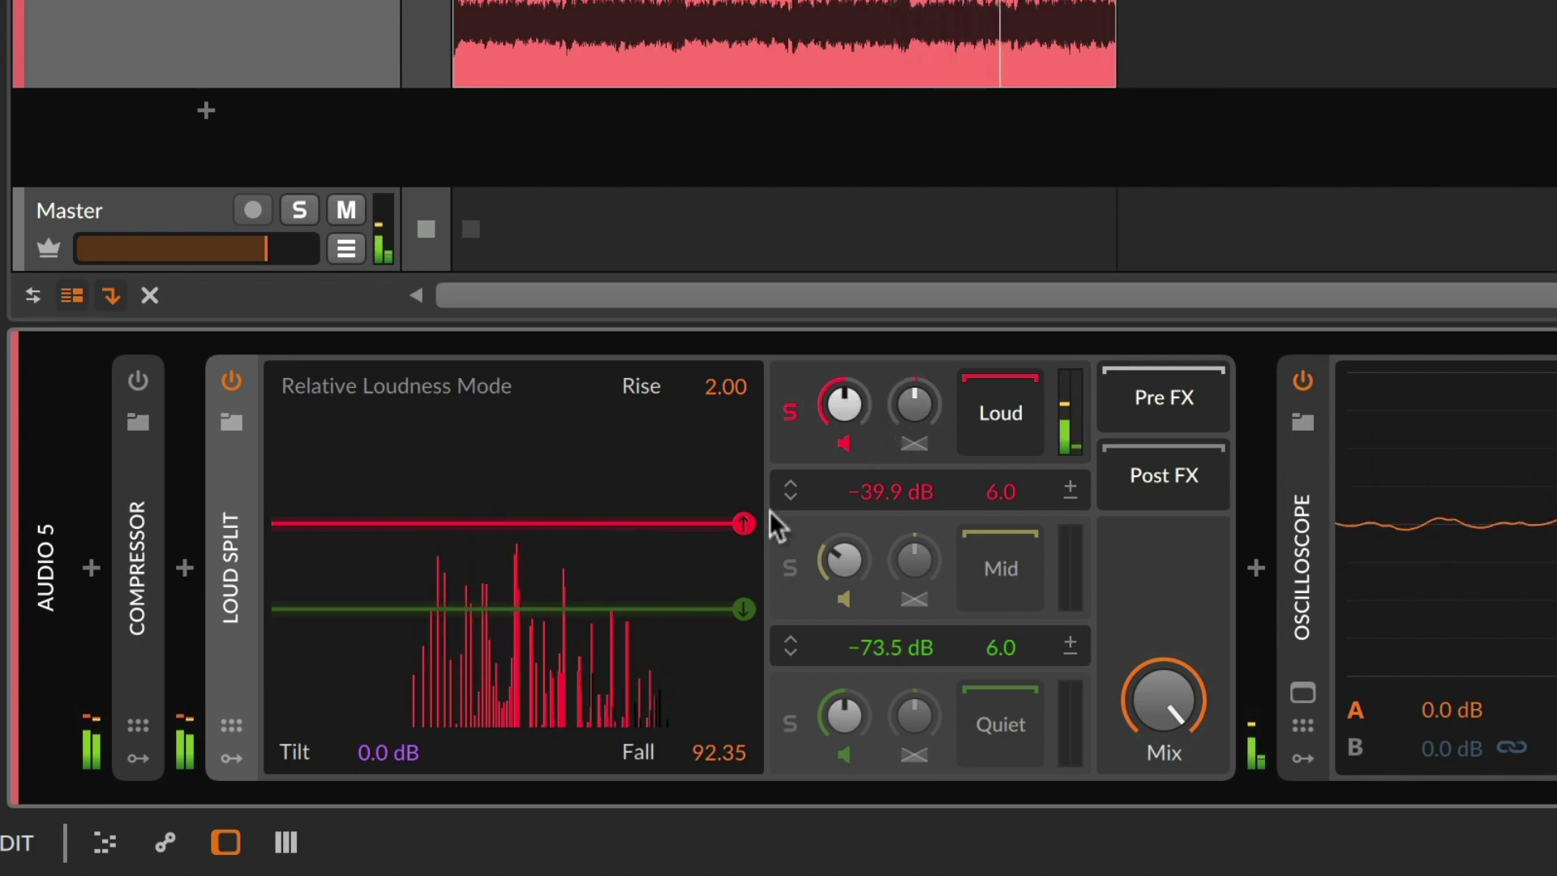
click(789, 411)
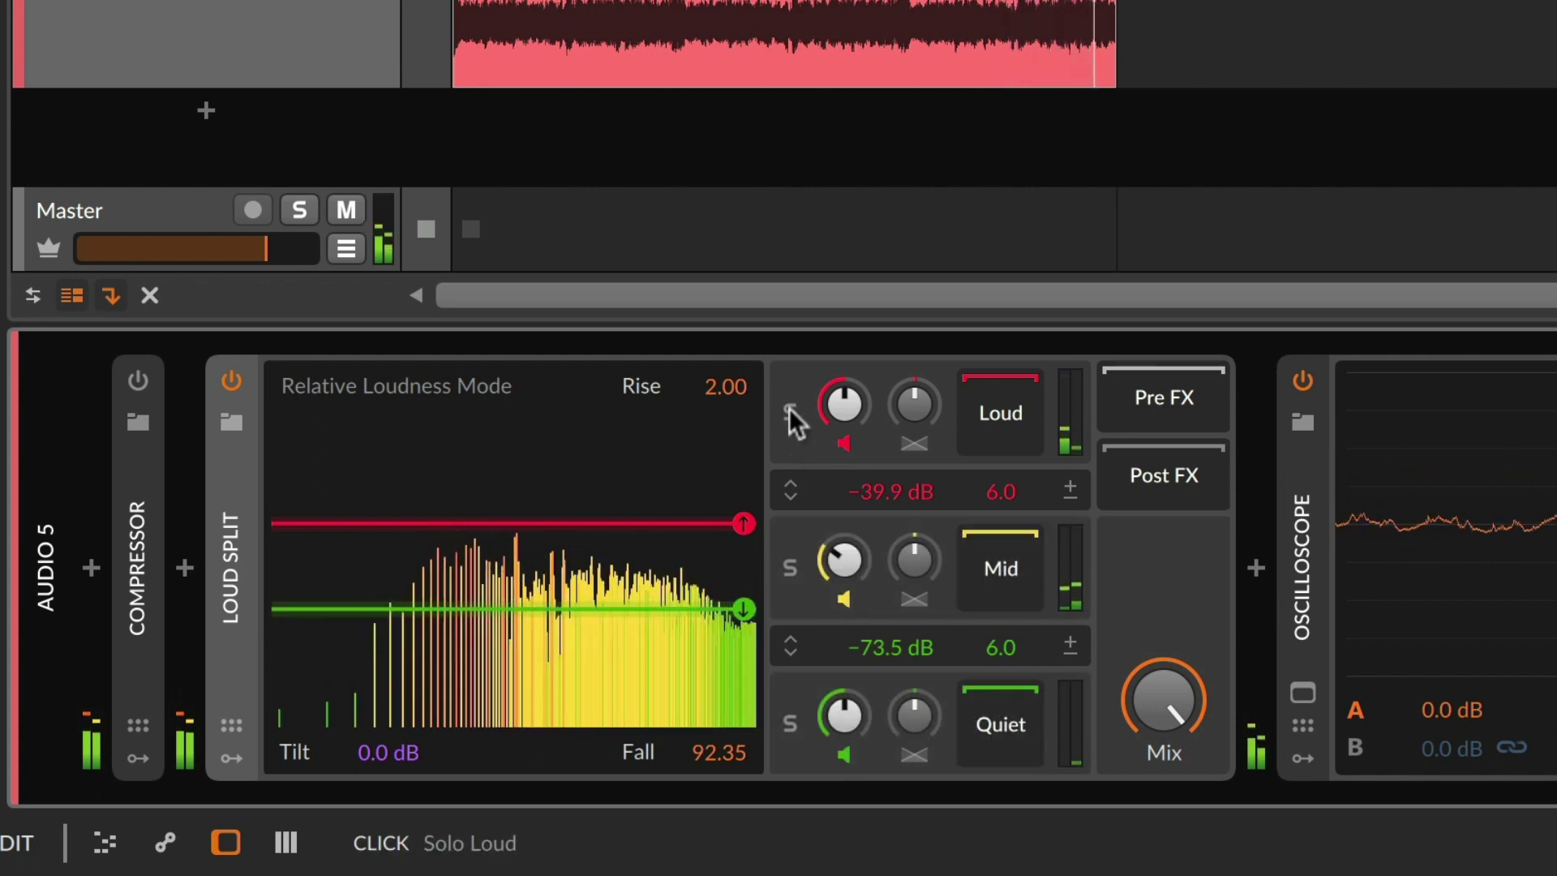
click(790, 411)
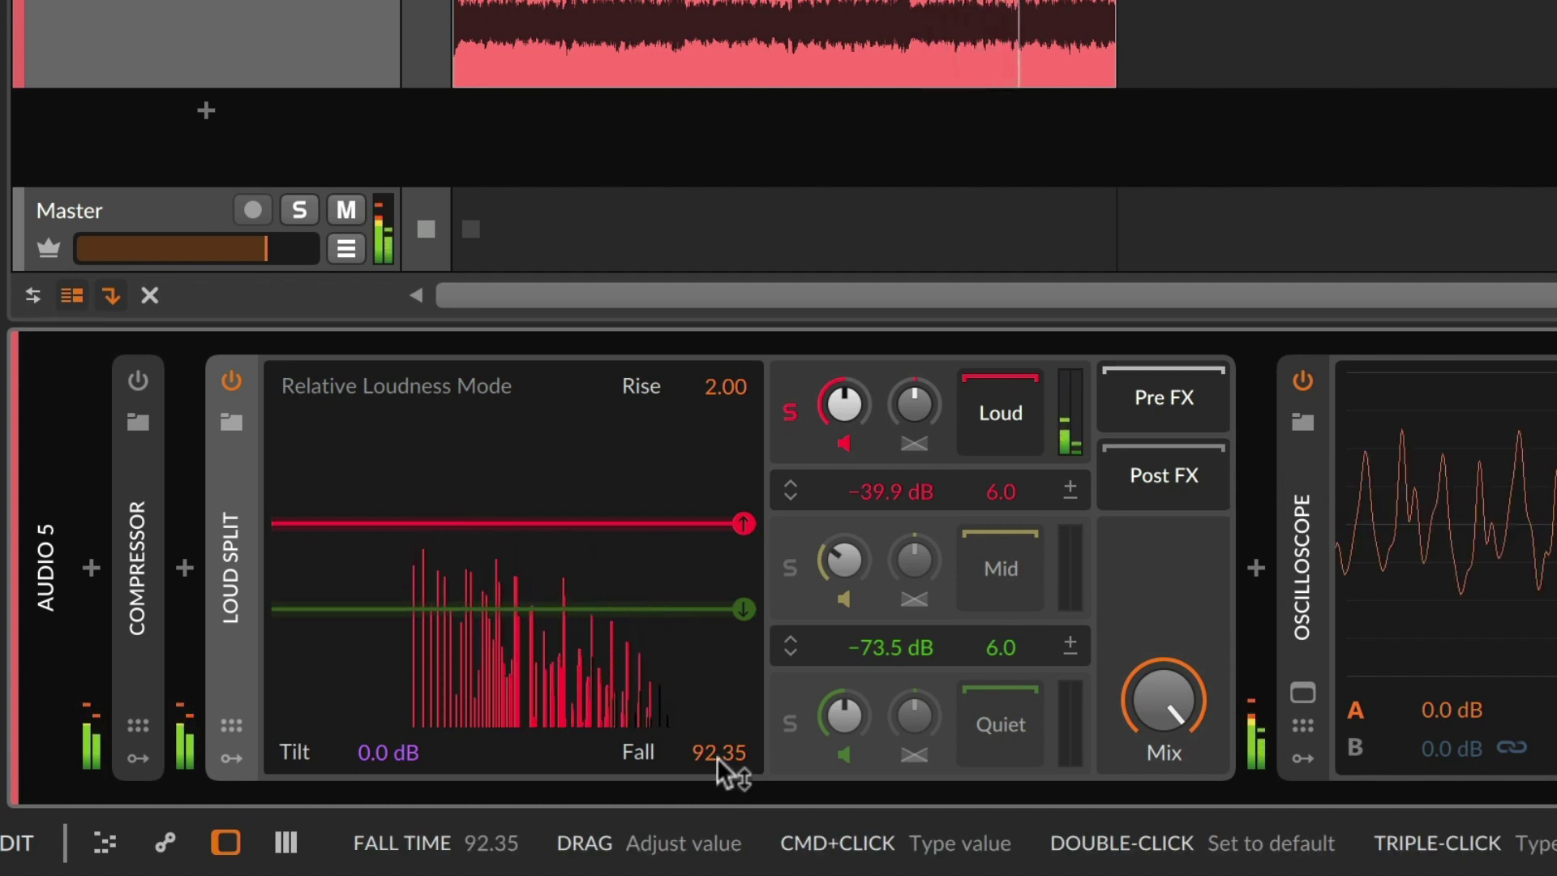
- Try Relative Loudness Mode in Loud Split and reset the Fall time to its default of 8.00
click(446, 400)
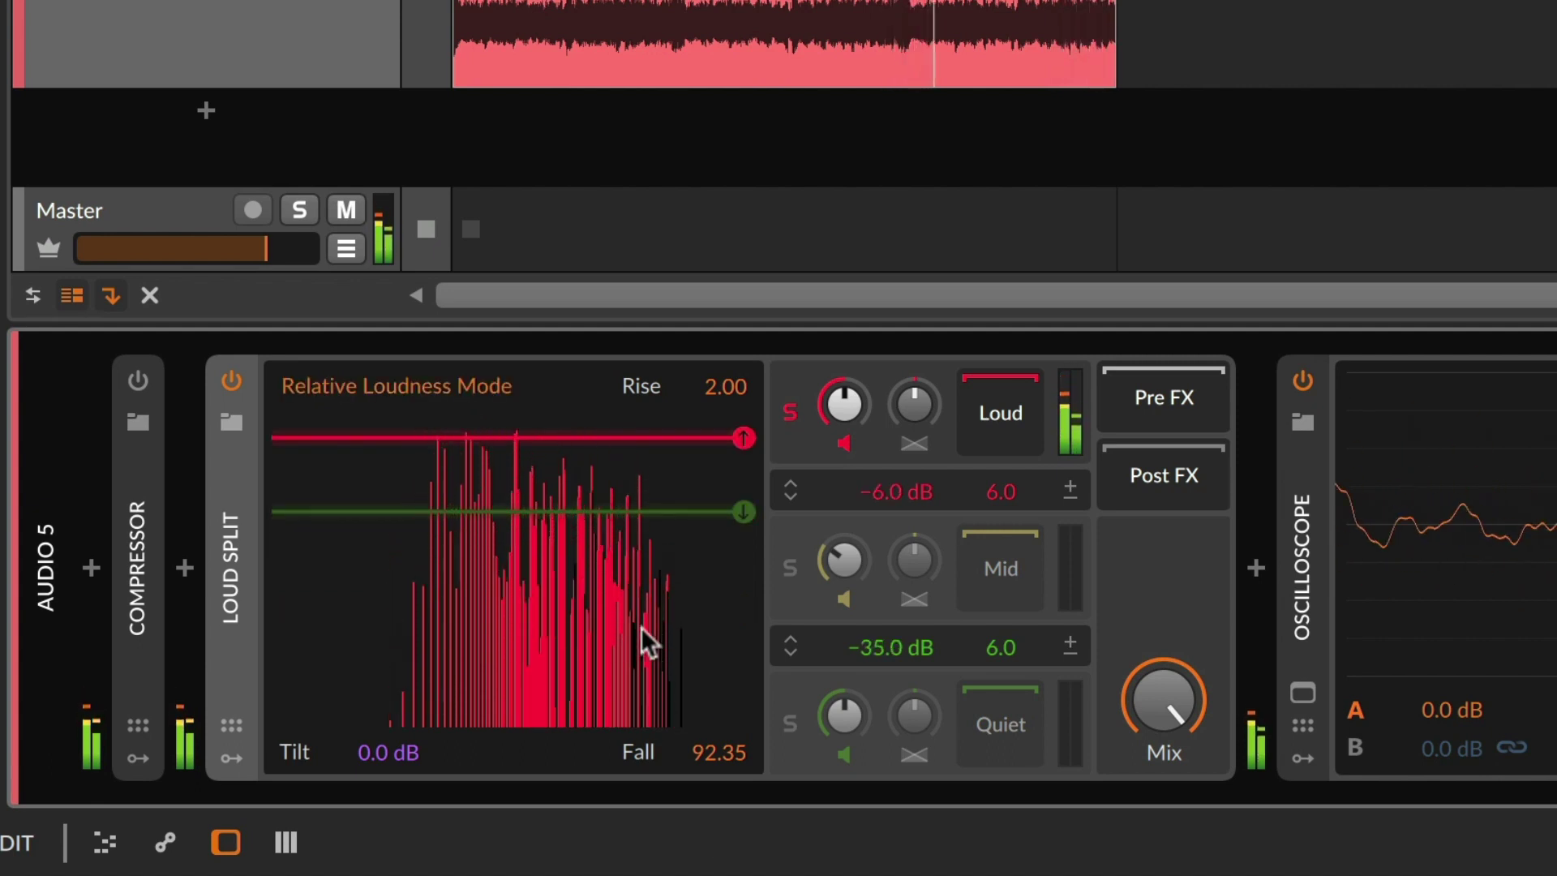
double_click(723, 747)
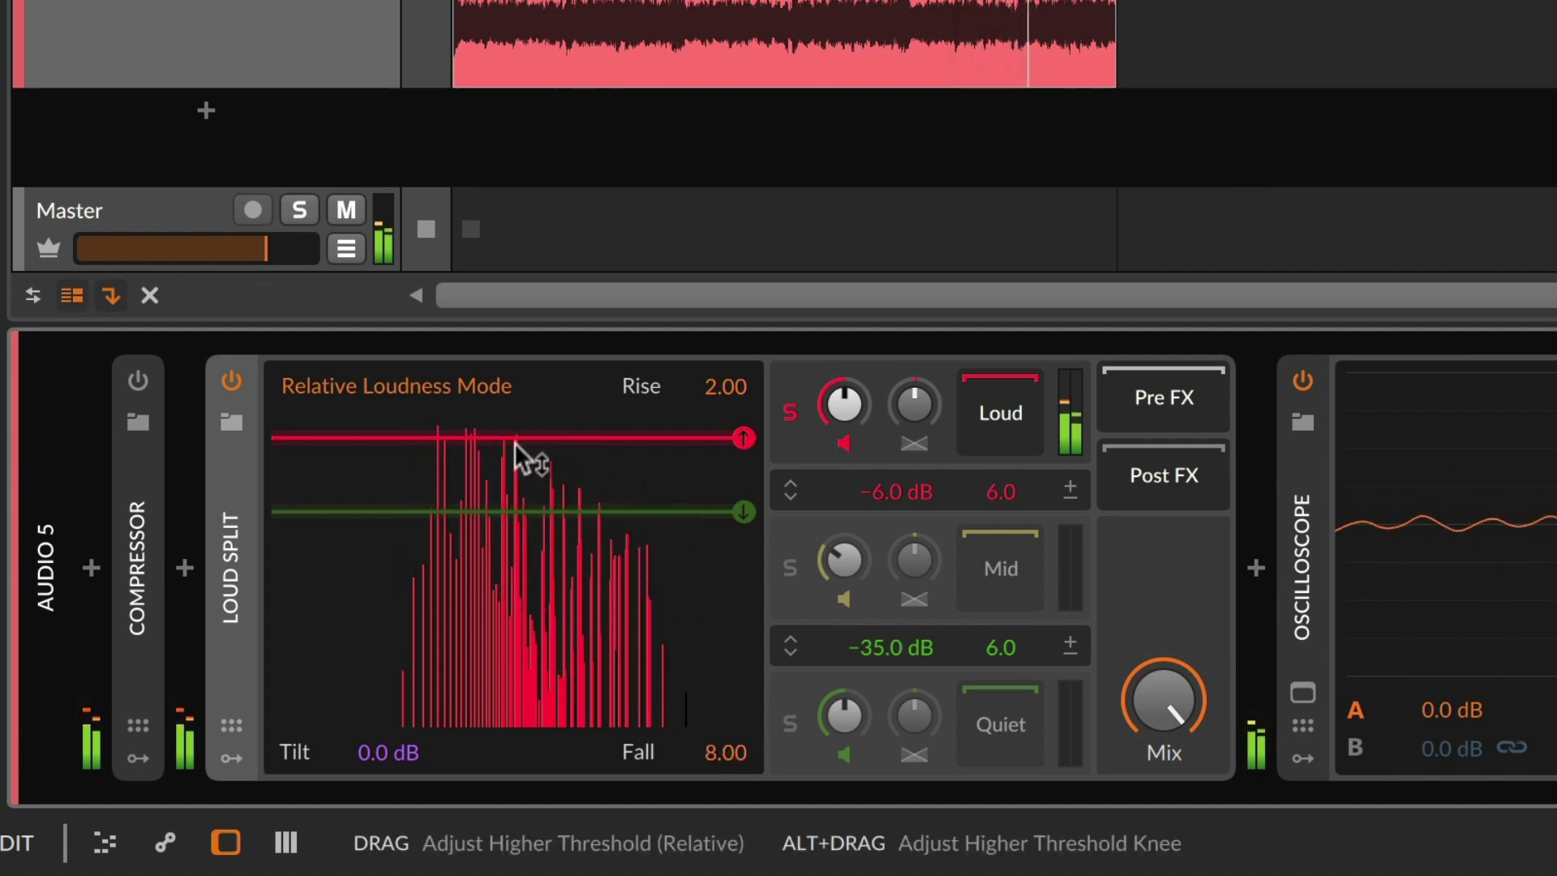
- Try a relative upper threshold of −4.5 dB, and a lower threshold of −29.7 dB with the Quiet range soloed instead of Loud
mouse_move(499, 436)
mouse_down()
mouse_move(498, 450)
mouse_move(499, 425)
mouse_up()
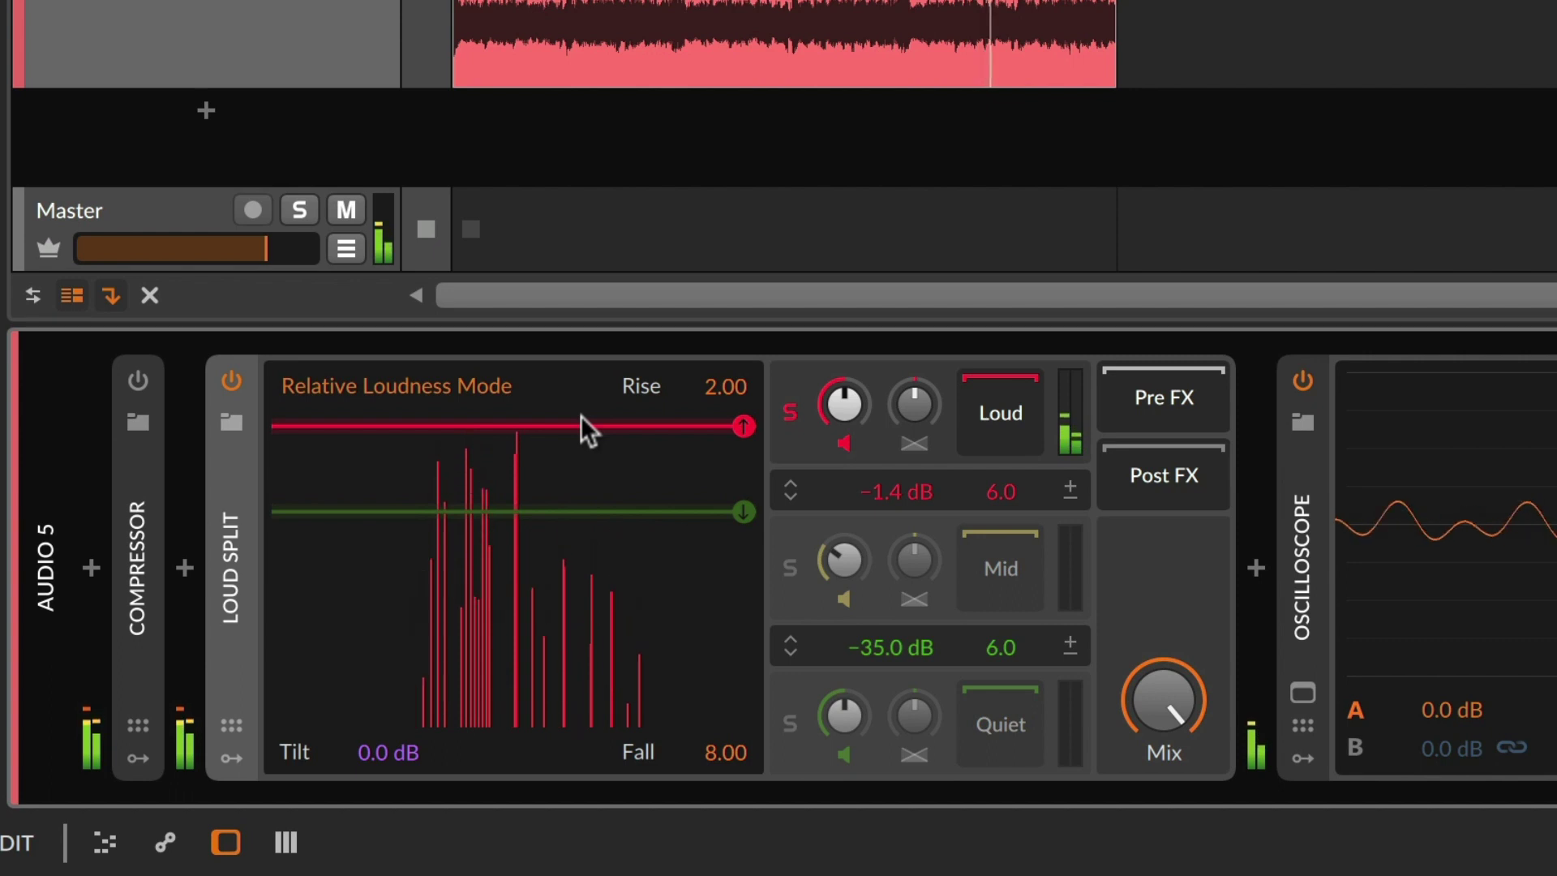
drag(577, 433, 575, 438)
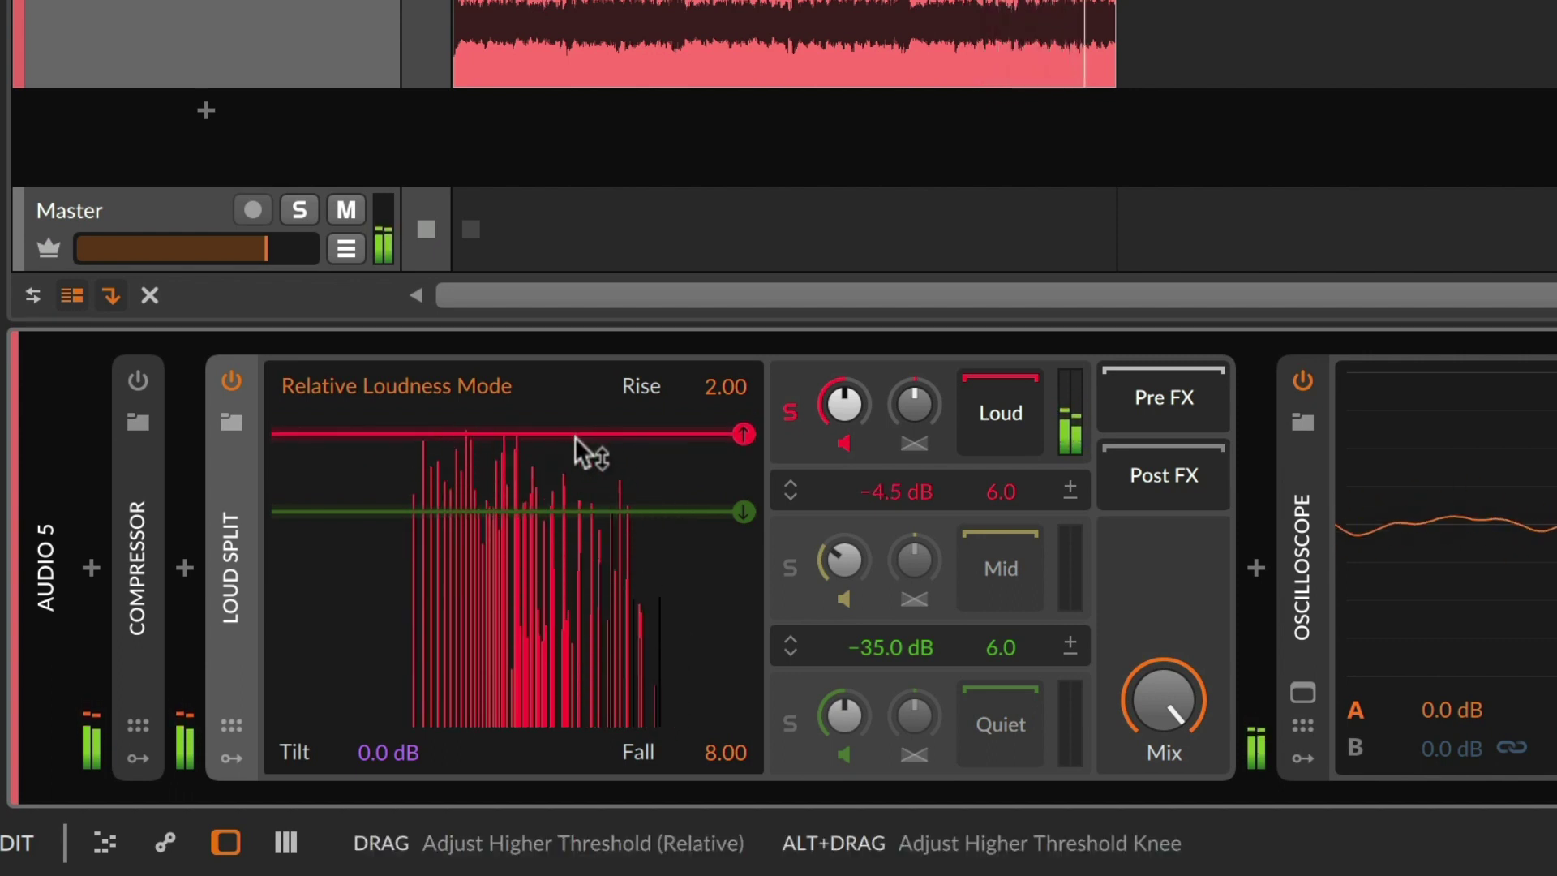
click(789, 412)
mouse_move(743, 514)
mouse_down()
mouse_move(743, 540)
mouse_move(755, 501)
mouse_up()
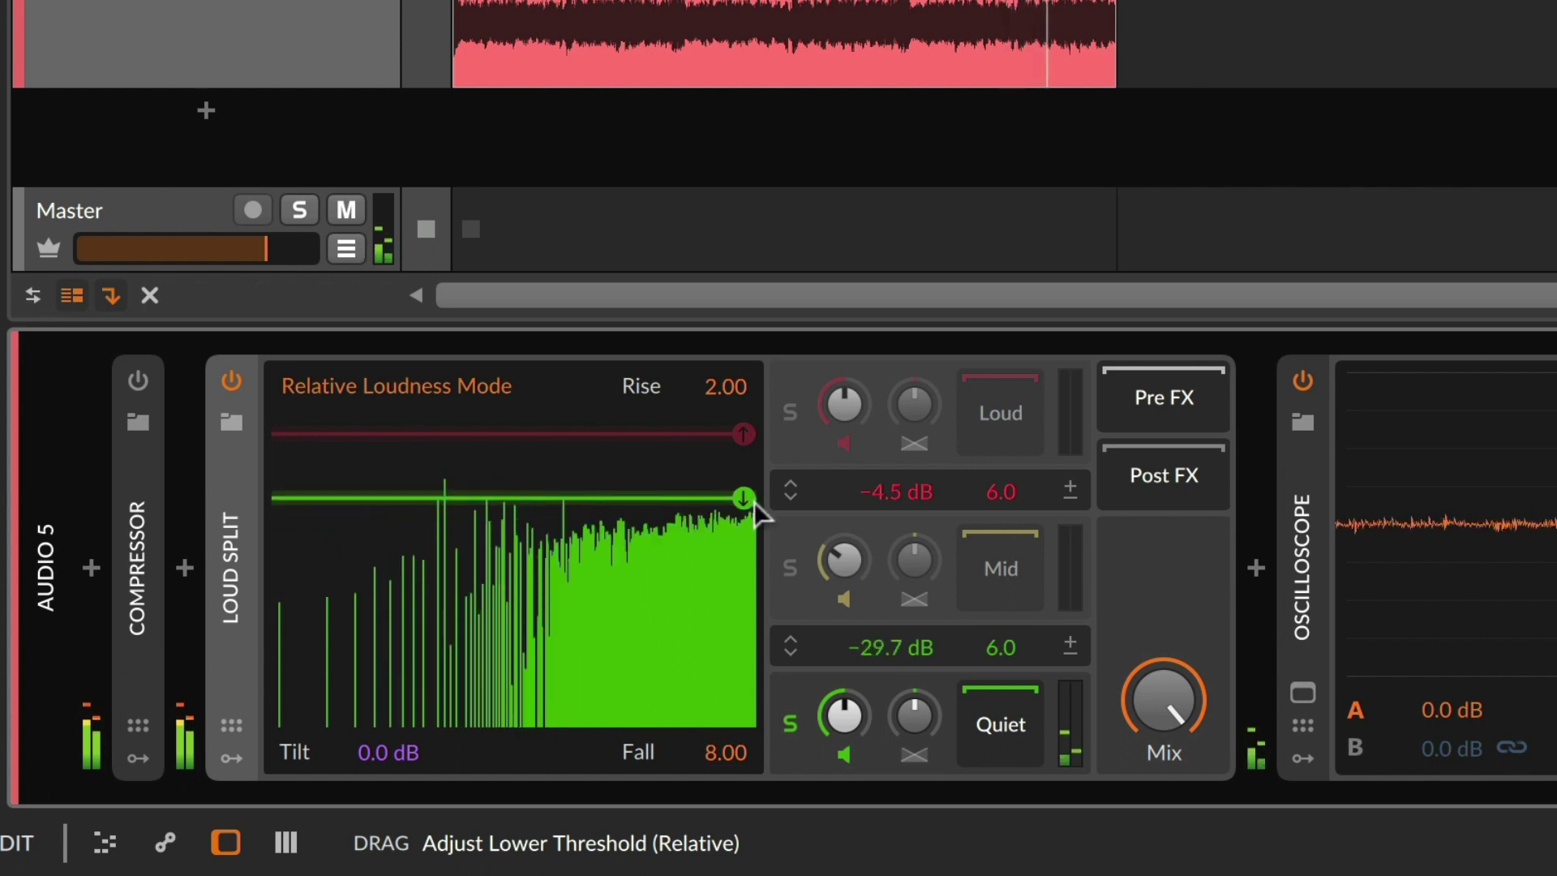
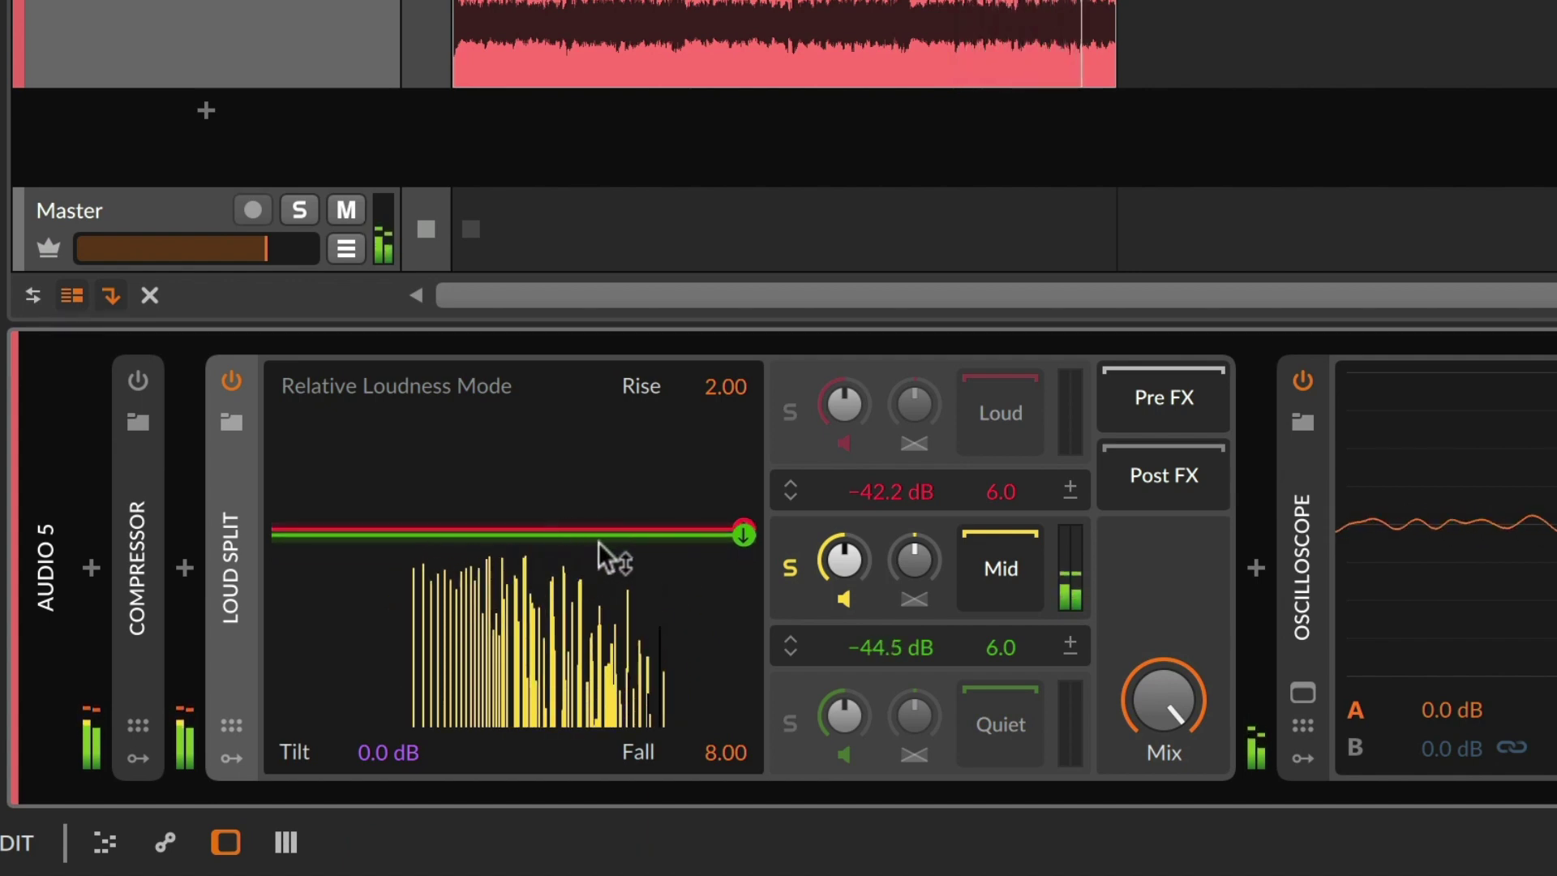
- Set Loud Split's Rise time to 8.03 and its Fall time to 0.13
drag(718, 388, 719, 325)
drag(726, 752, 726, 811)
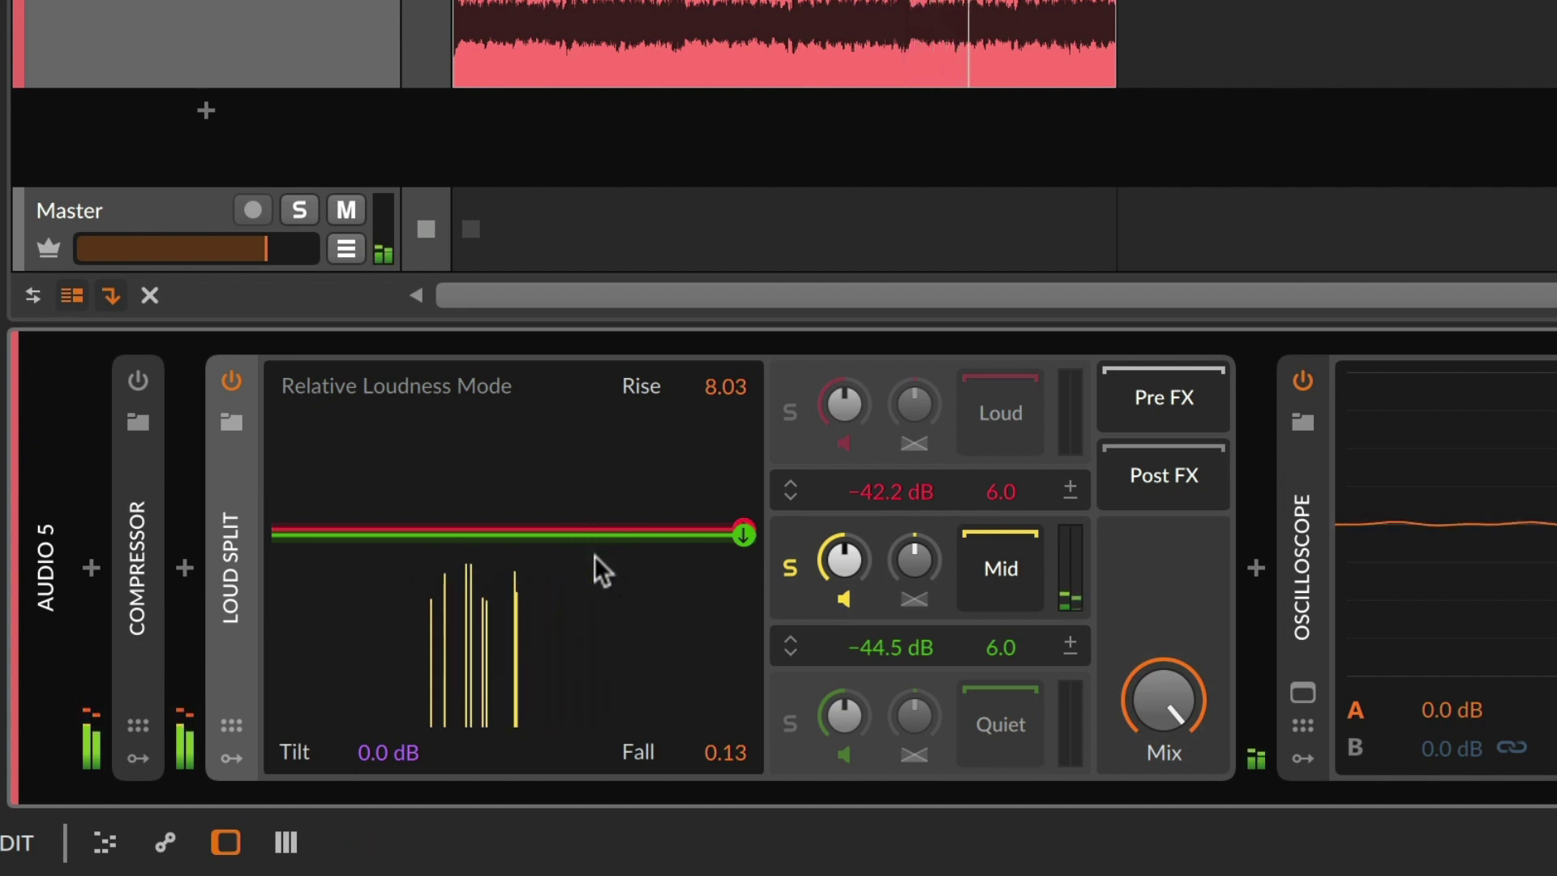
- Insert a Tool device in the Mid range's chain and set its gain to +24.1 dB
click(1003, 572)
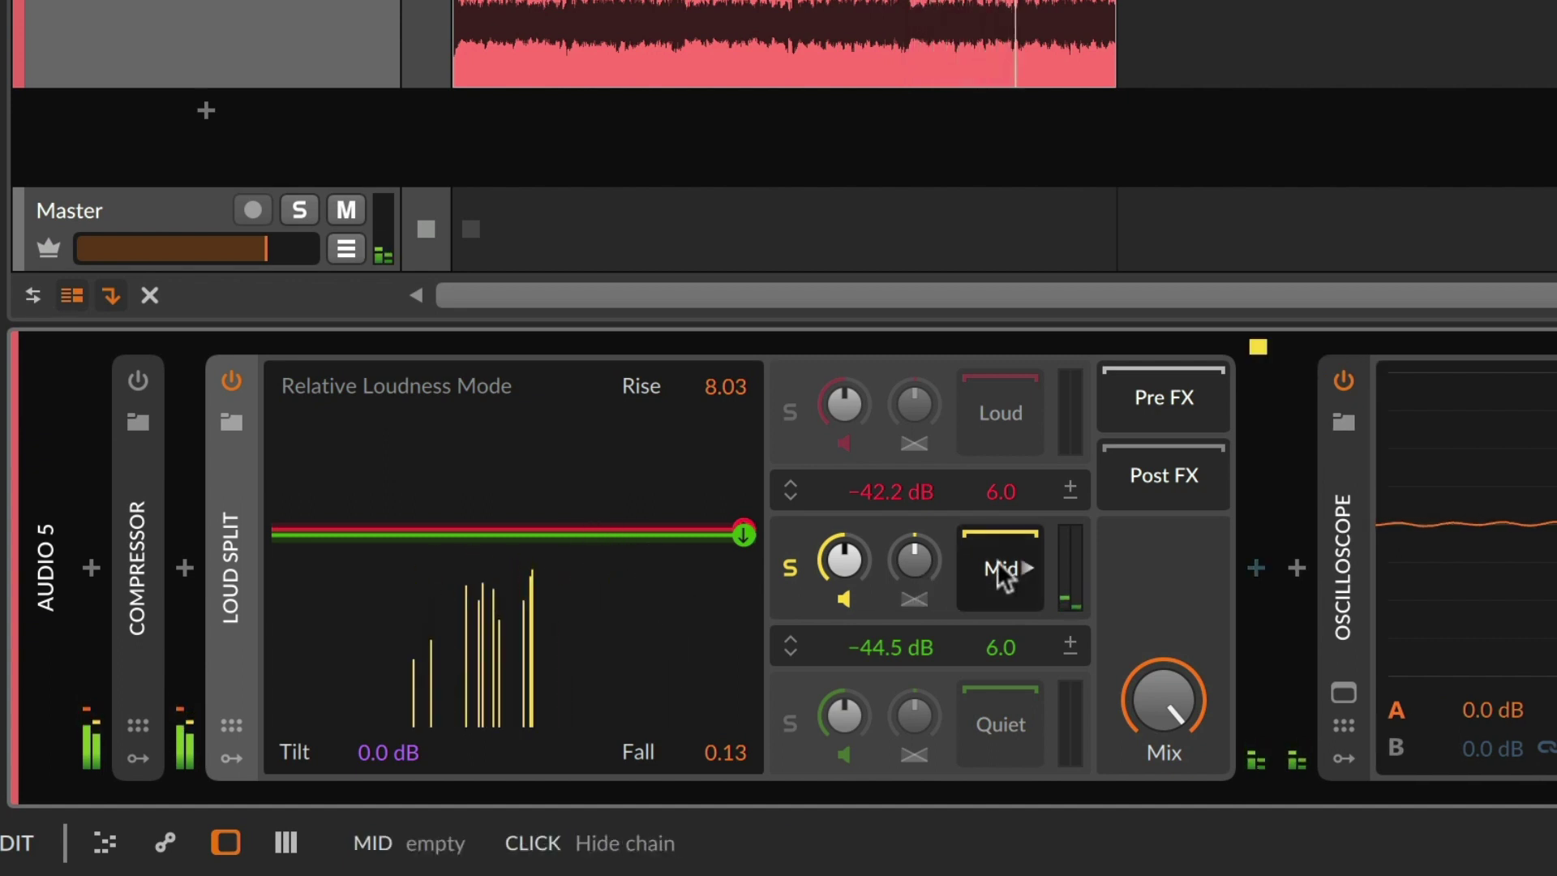
click(1270, 561)
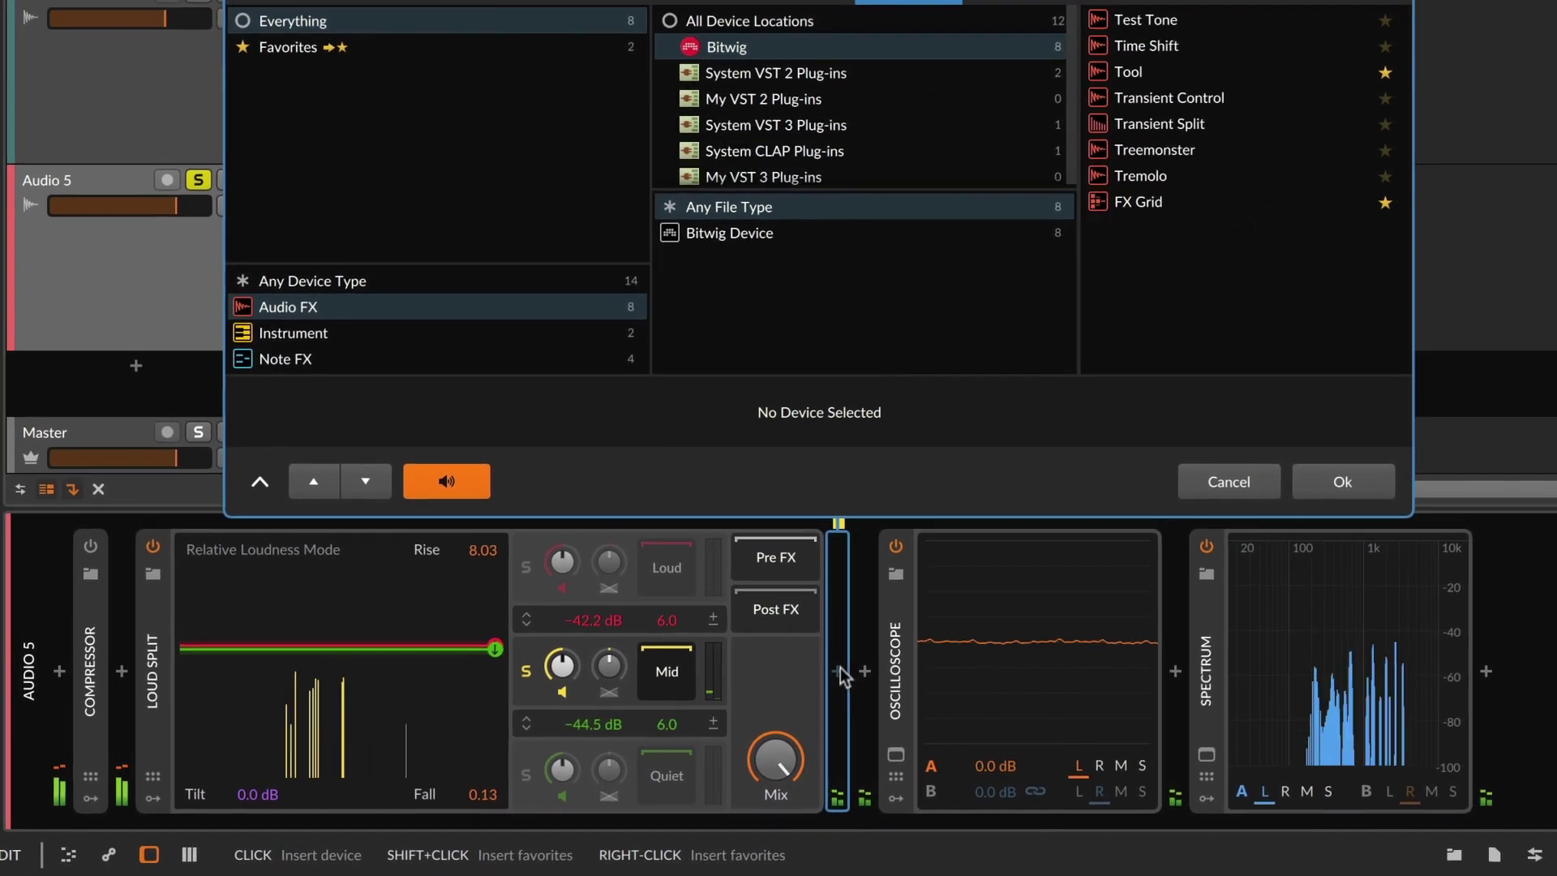
text(tool)
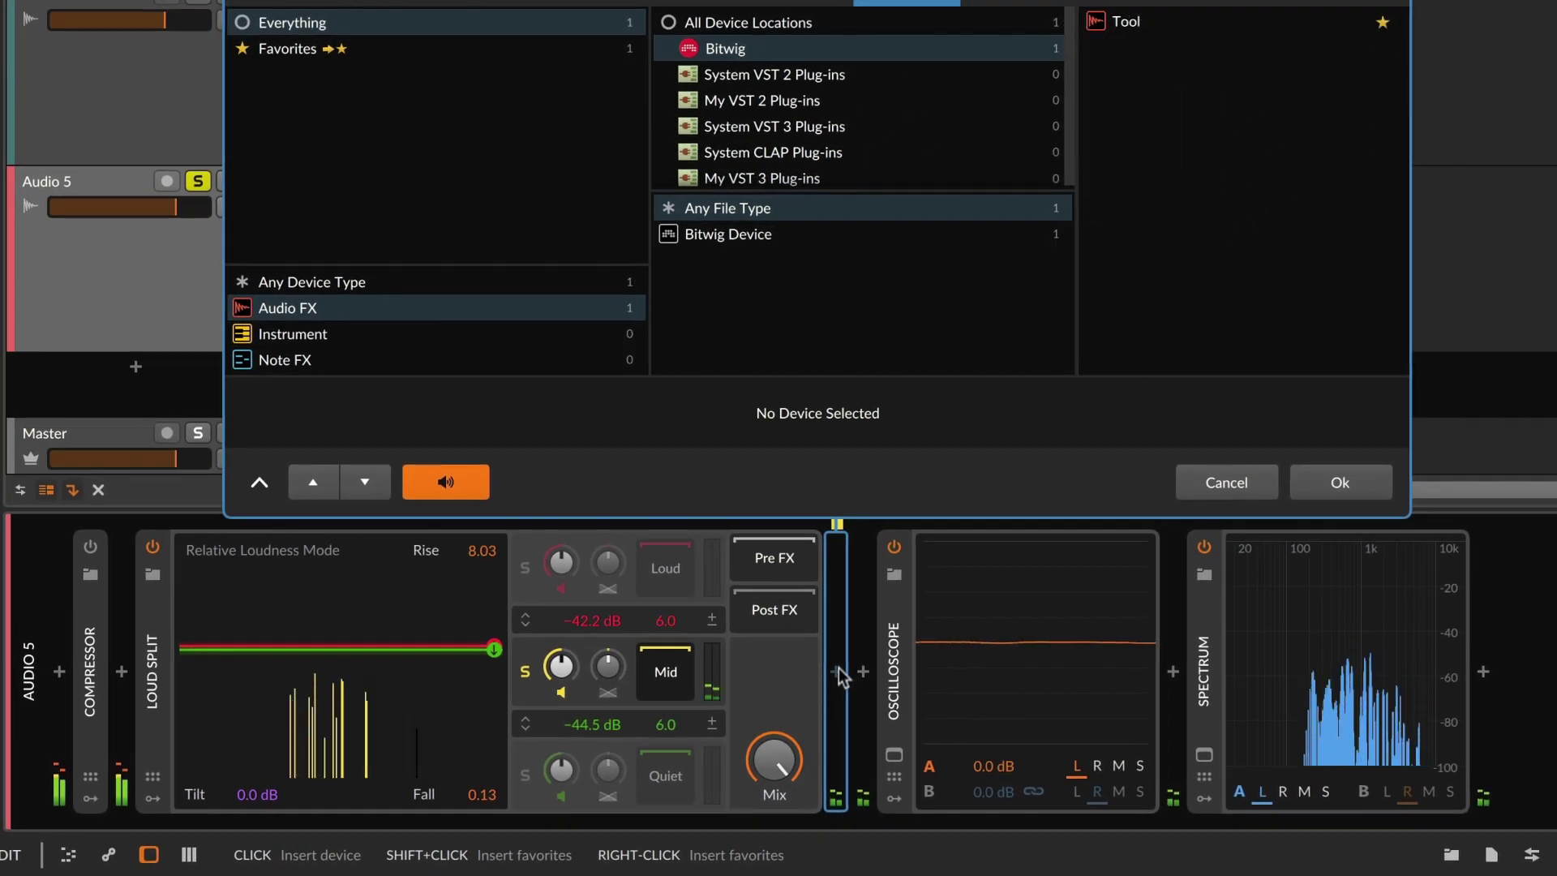
key(Return)
drag(1005, 630, 1005, 501)
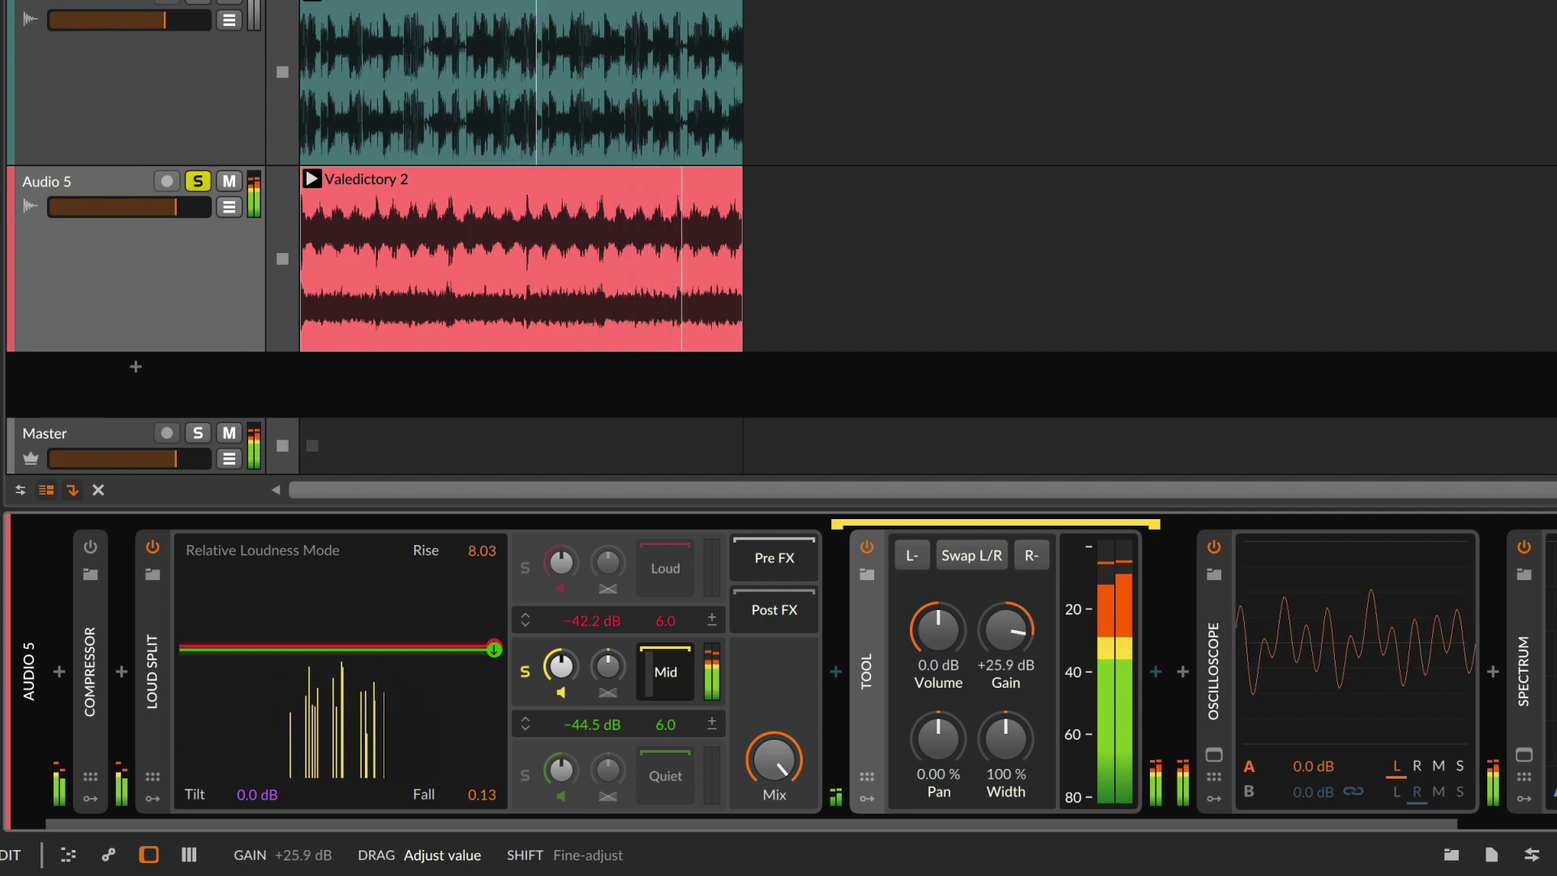
drag(1005, 630, 1005, 634)
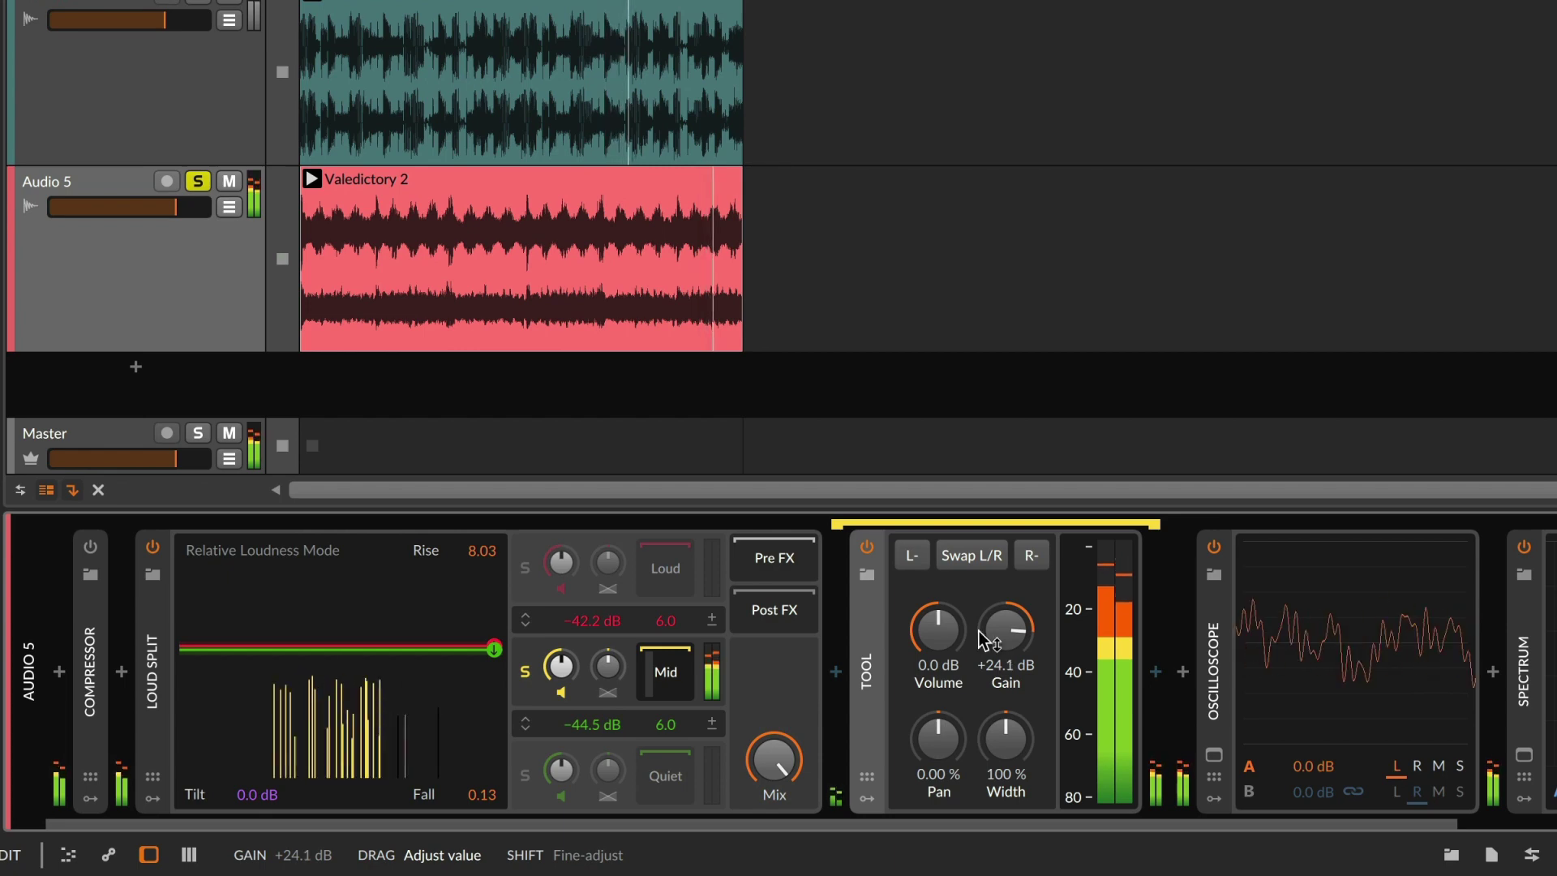
- Insert a Delay+ device after Tool in the Mid chain and raise its feedback to 73.5 %
click(1157, 674)
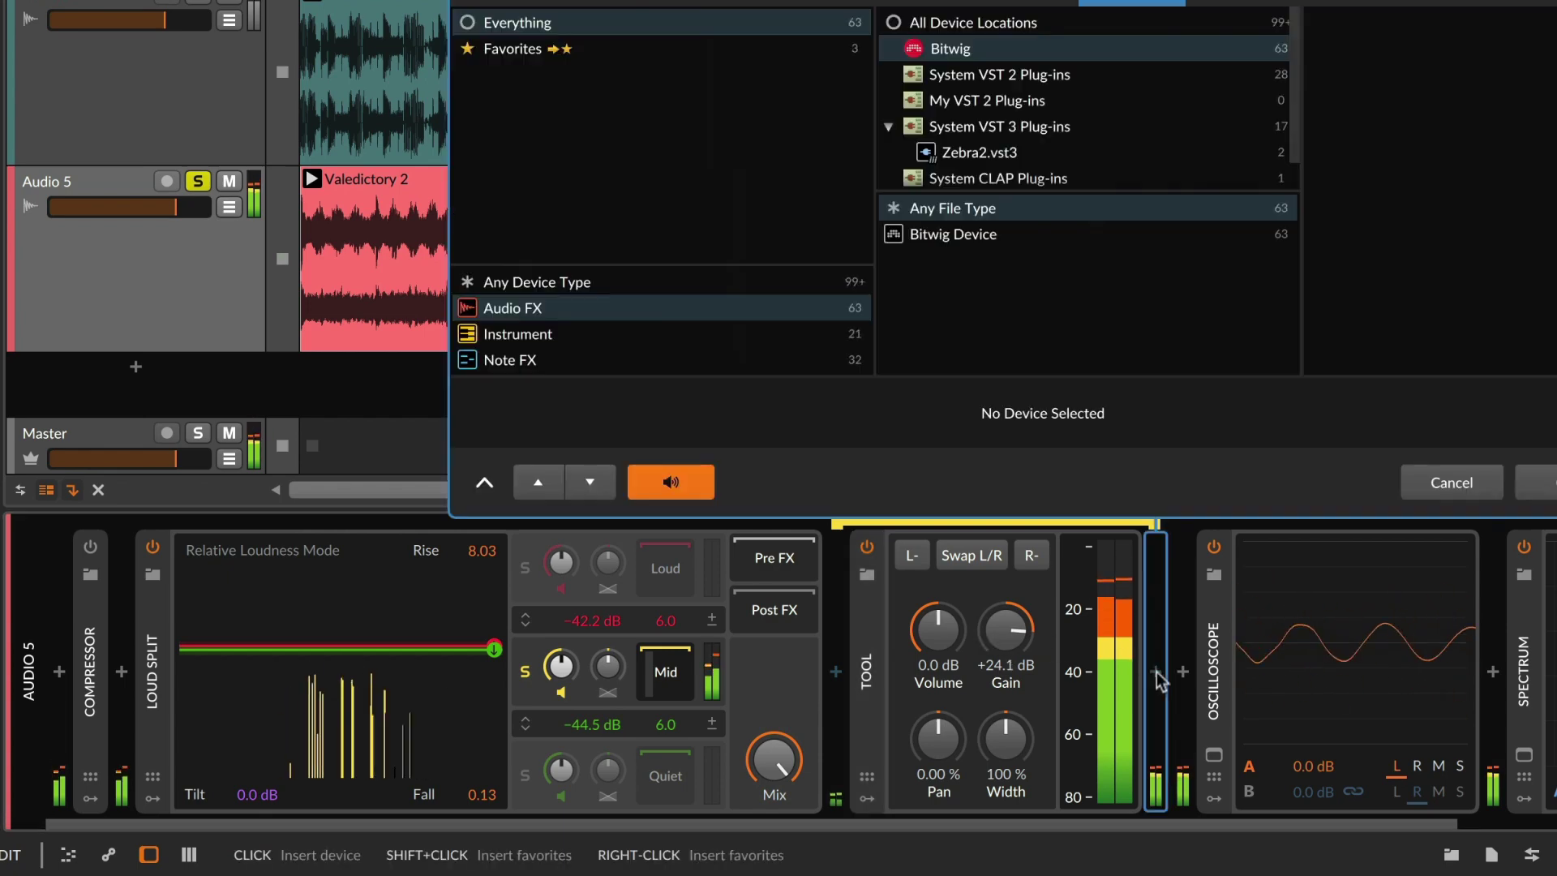
text(delay)
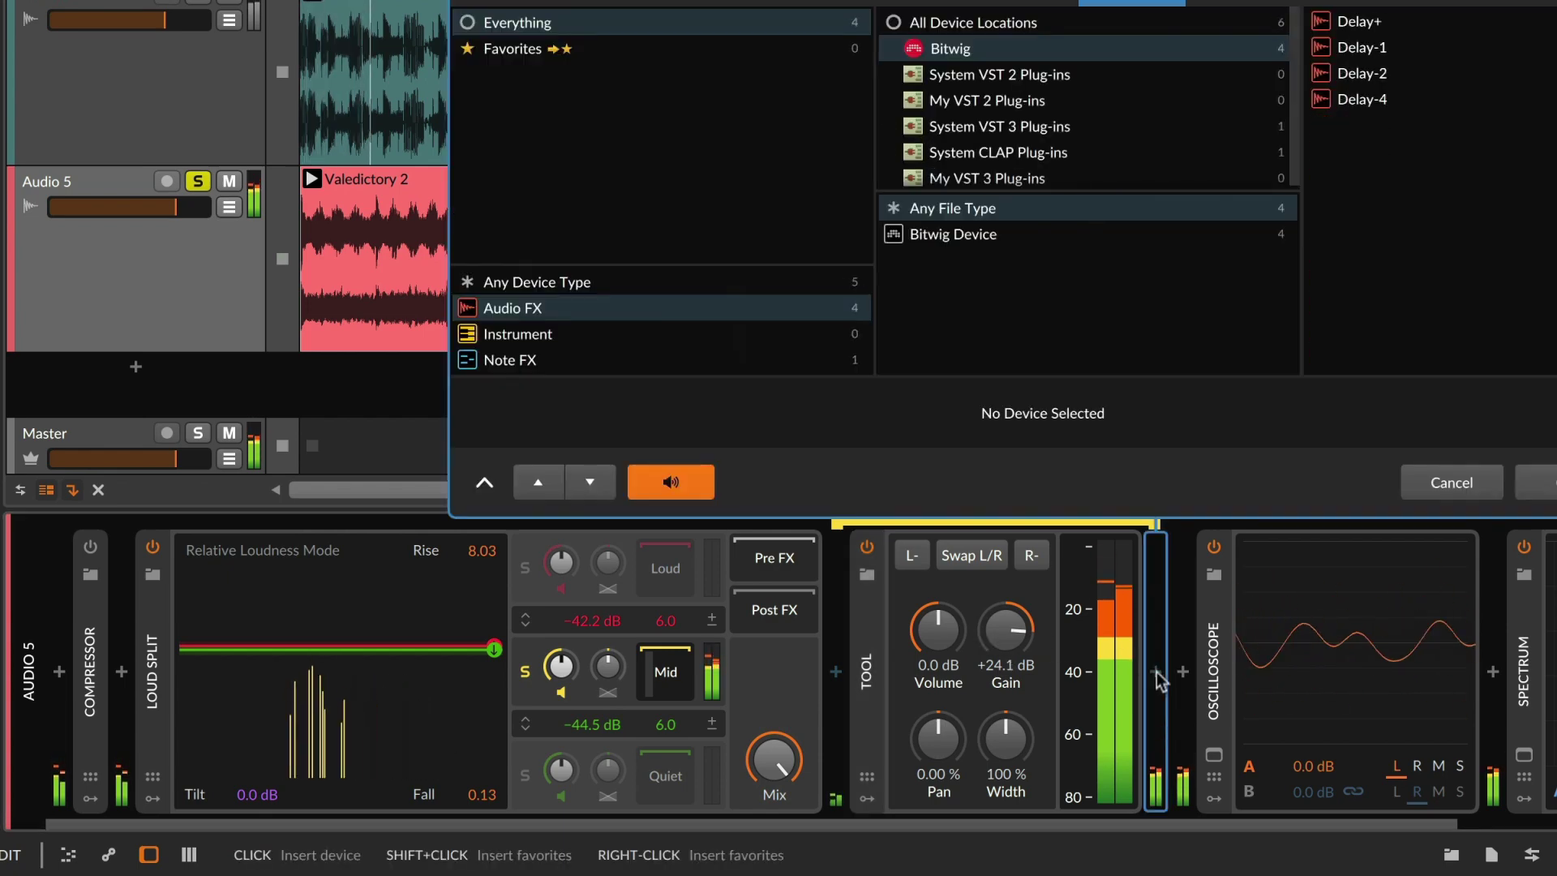
key(Return)
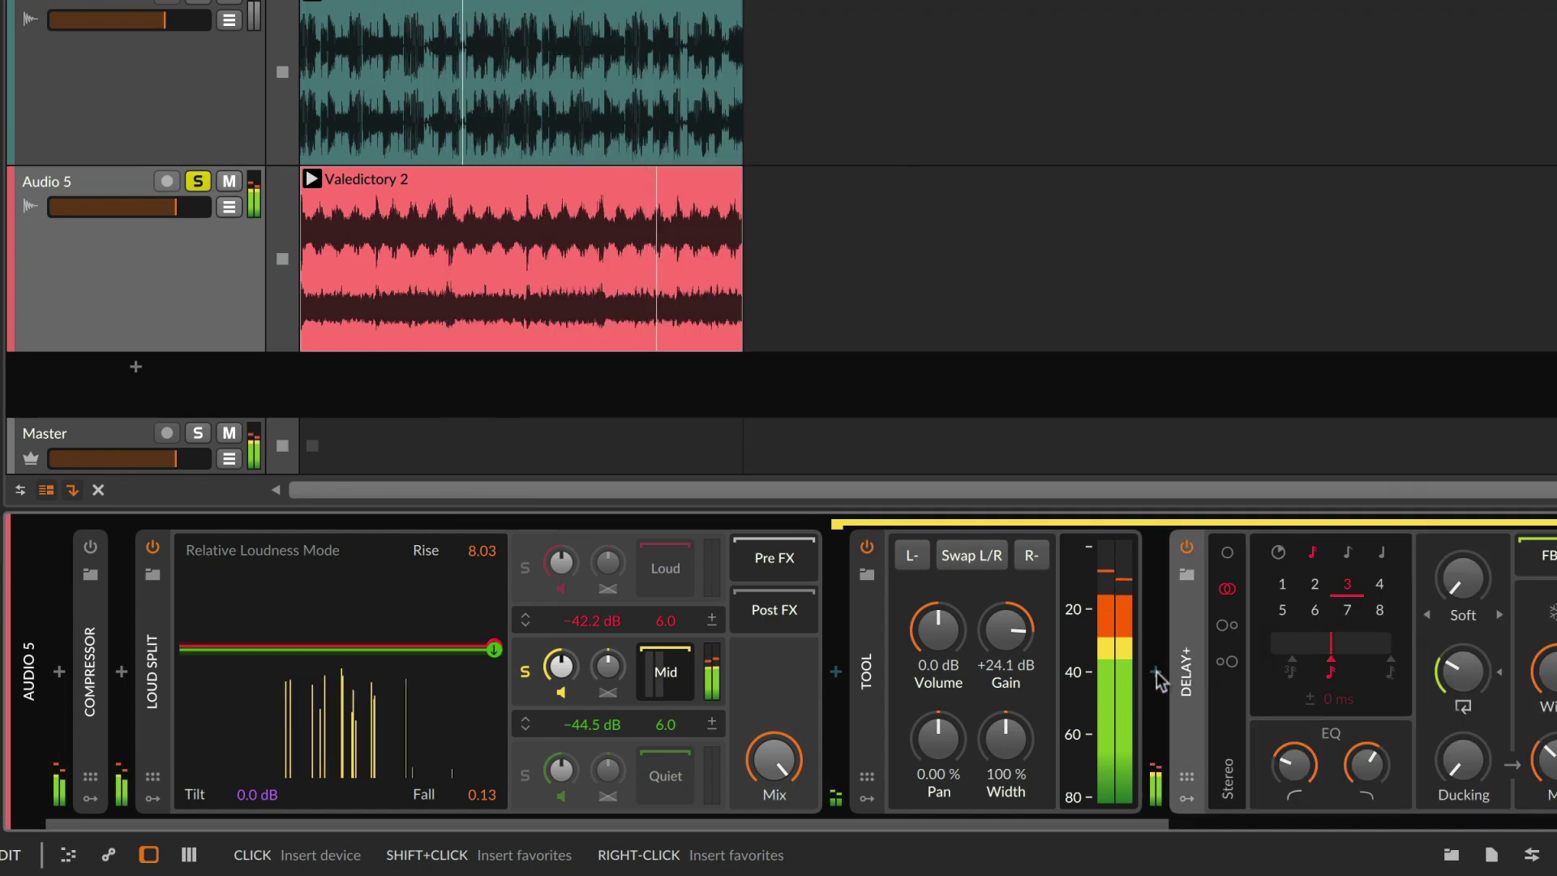
drag(1263, 675, 1262, 633)
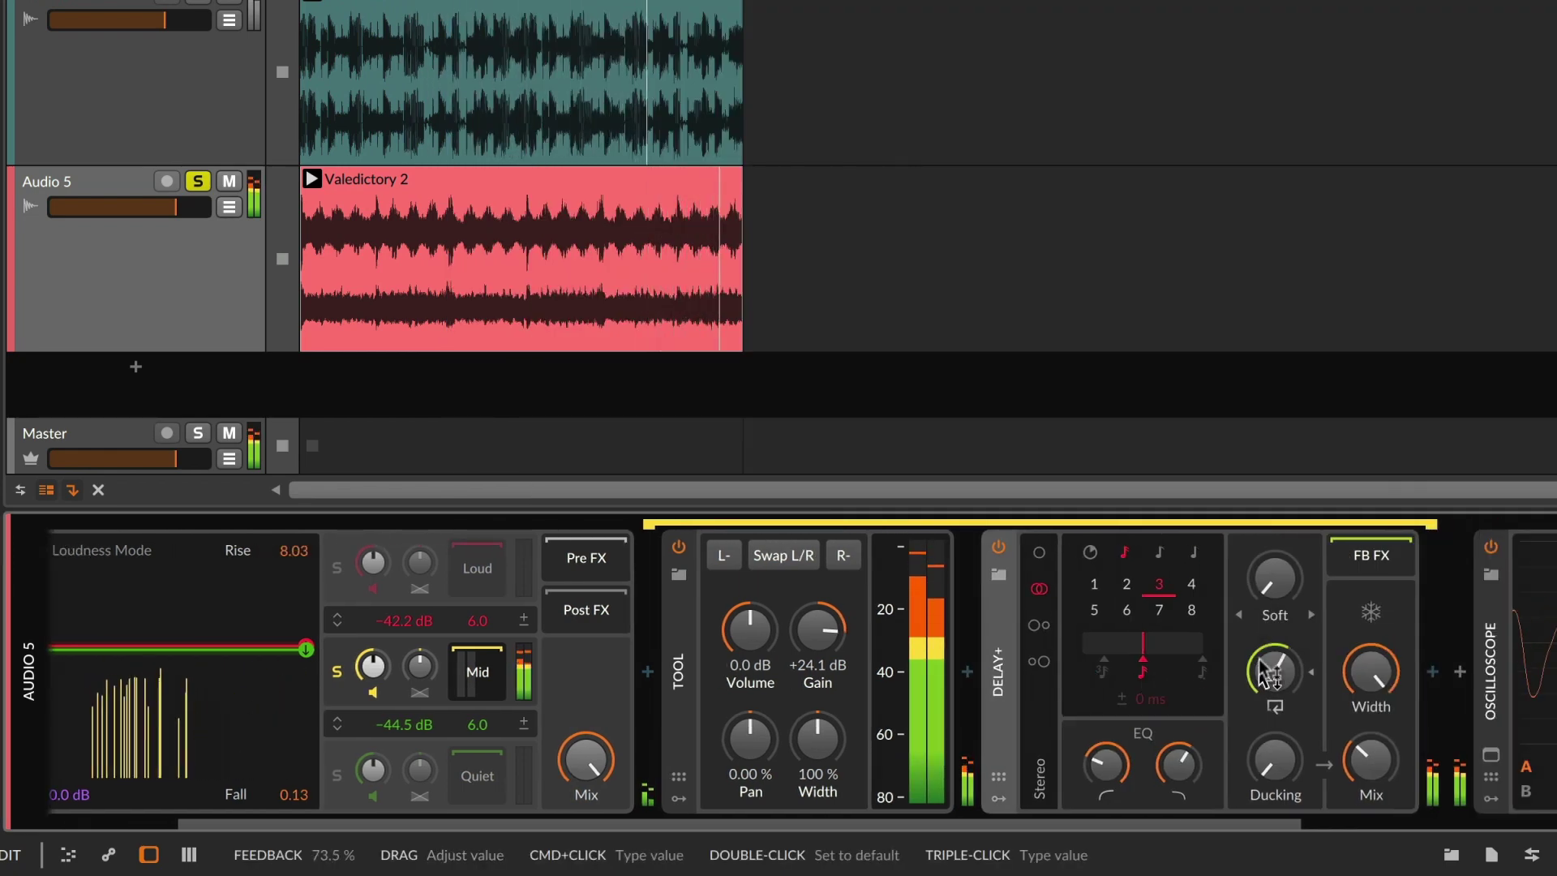
- Set Delay+'s blur character to Still and raise its blur amount and ducking
click(1273, 615)
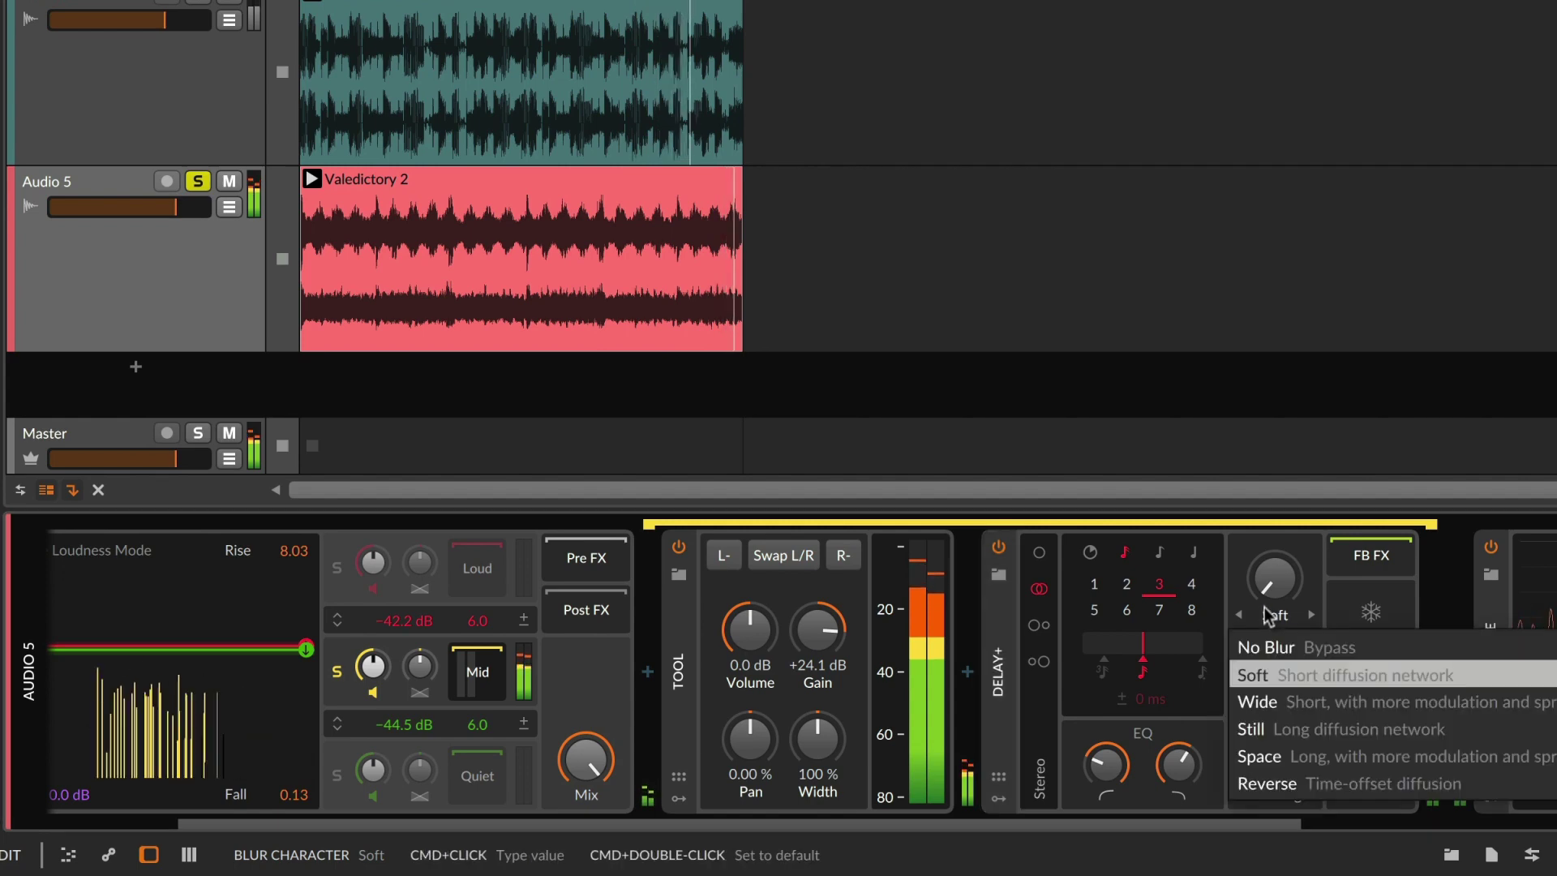
click(1288, 728)
drag(1275, 578, 1275, 546)
drag(1278, 765, 1278, 747)
- Lengthen Loud Split's Fall time to 0.69
scroll(377, 835, left, 3)
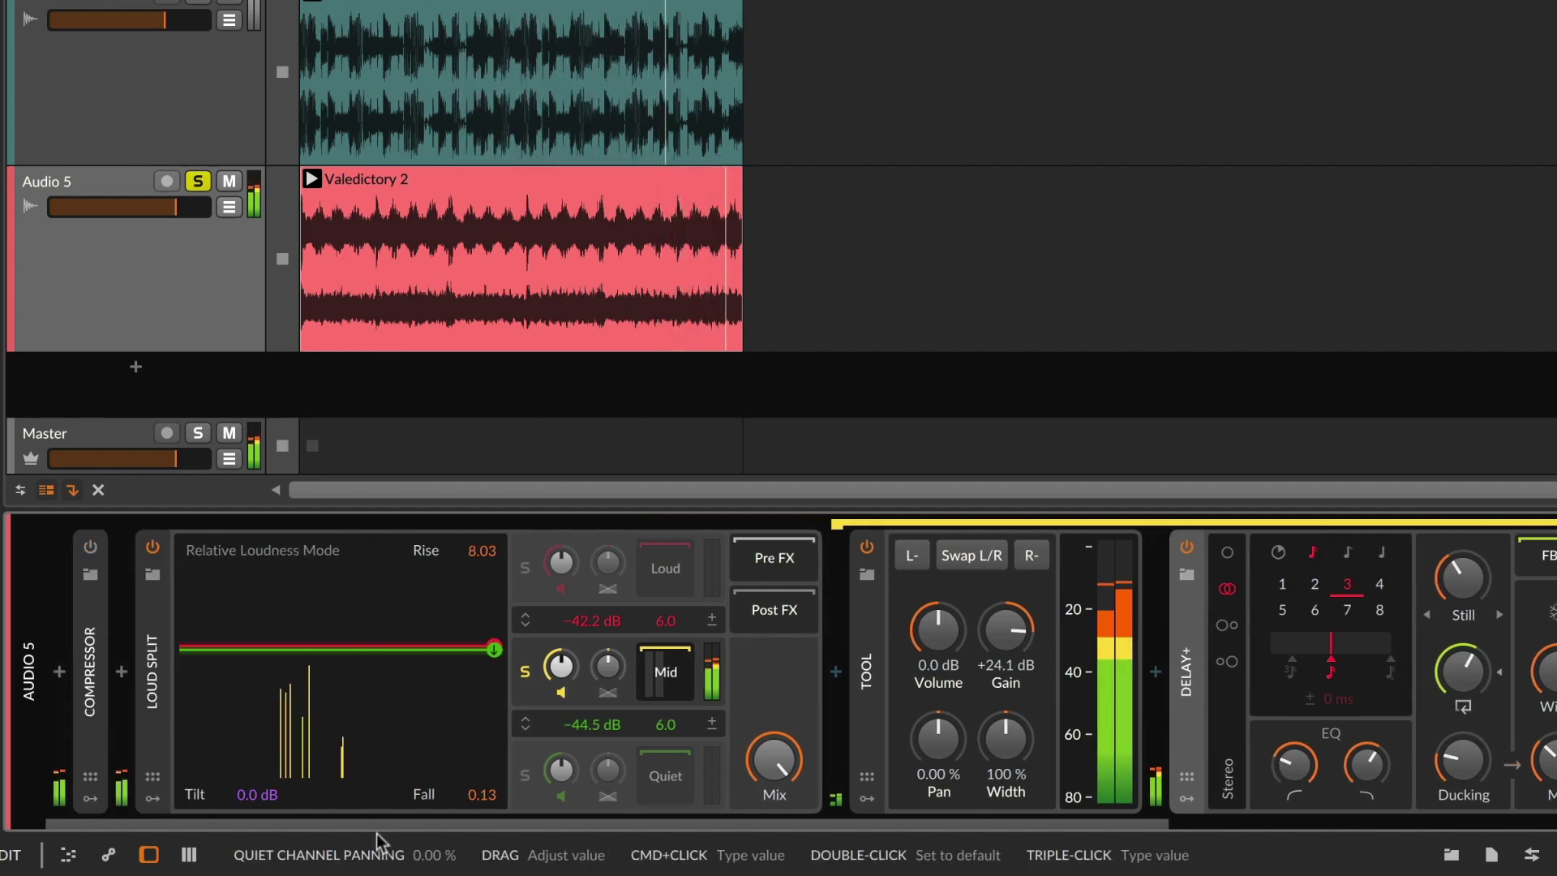
drag(482, 794, 482, 754)
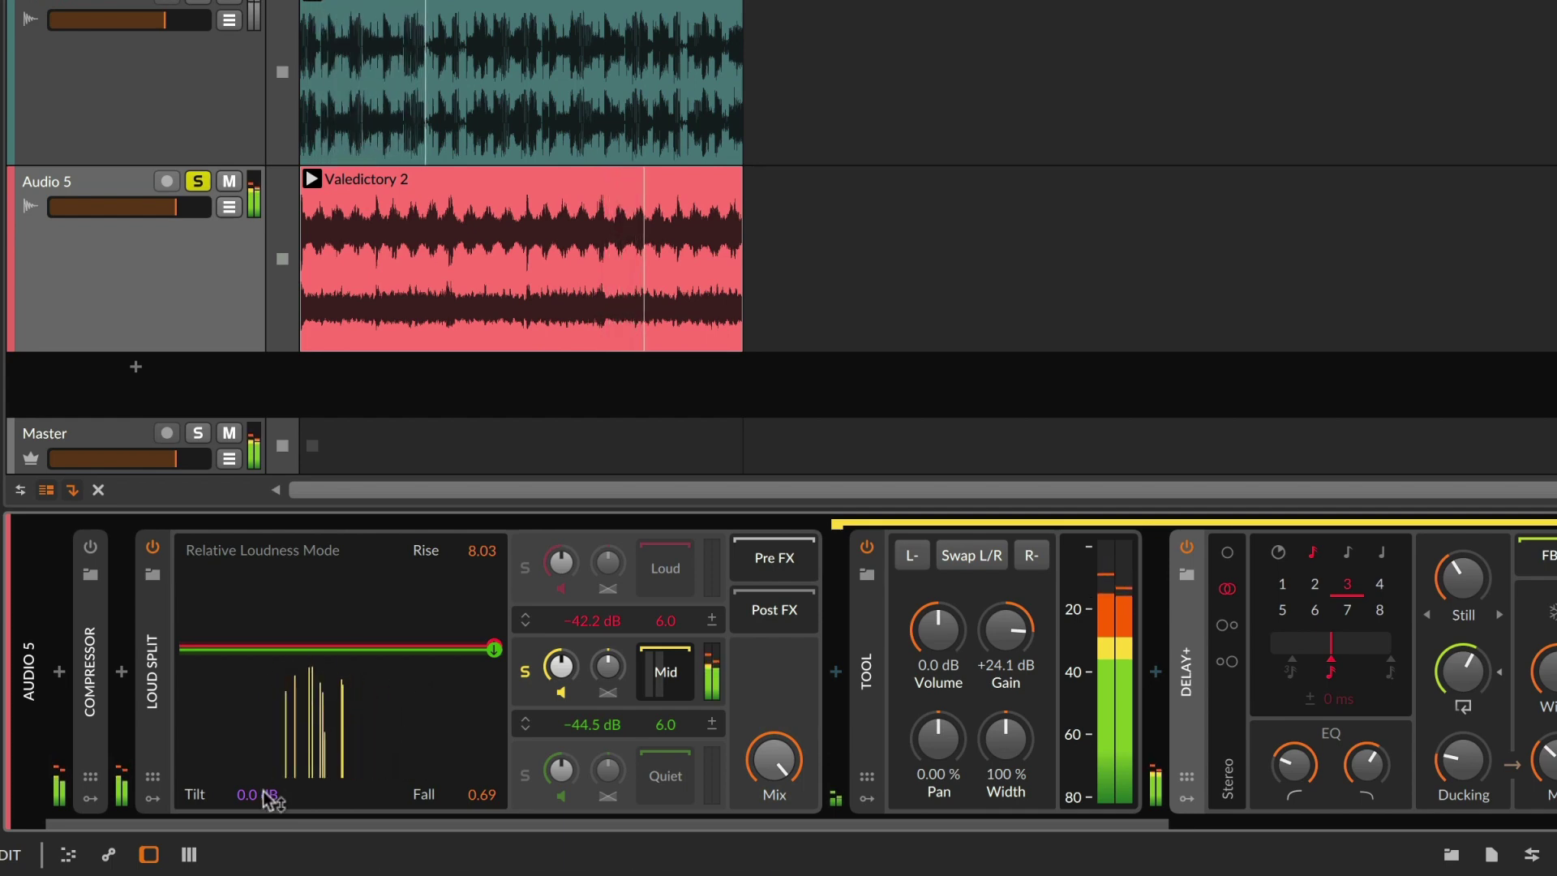
- Try Loud Split's Tilt at +3.7 dB and −5.5 dB, restoring it to 0.0 dB
drag(272, 797, 272, 791)
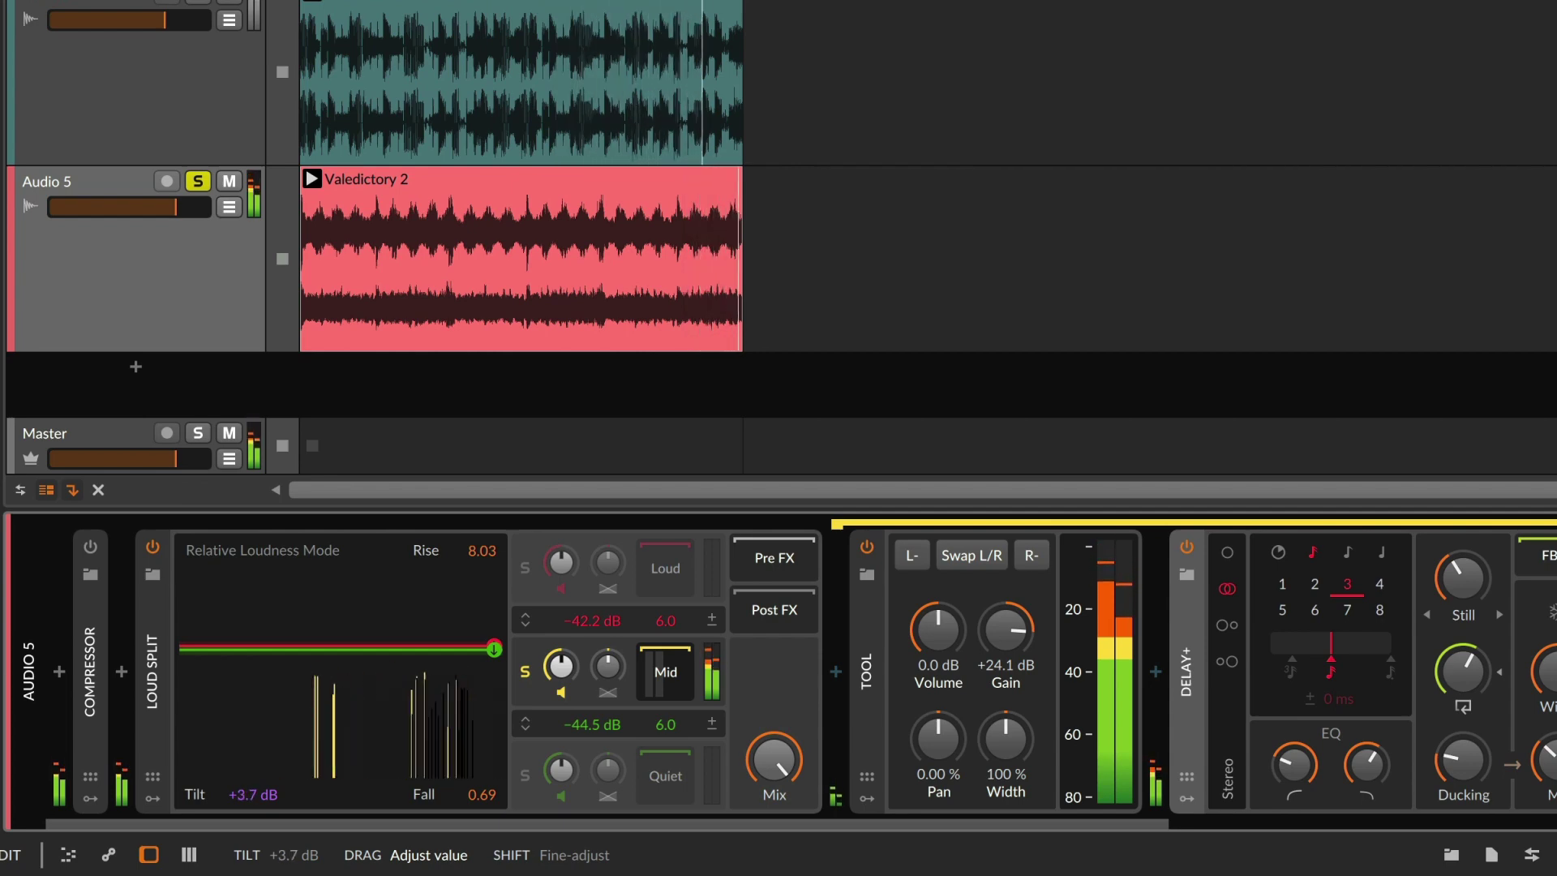
drag(271, 791, 254, 807)
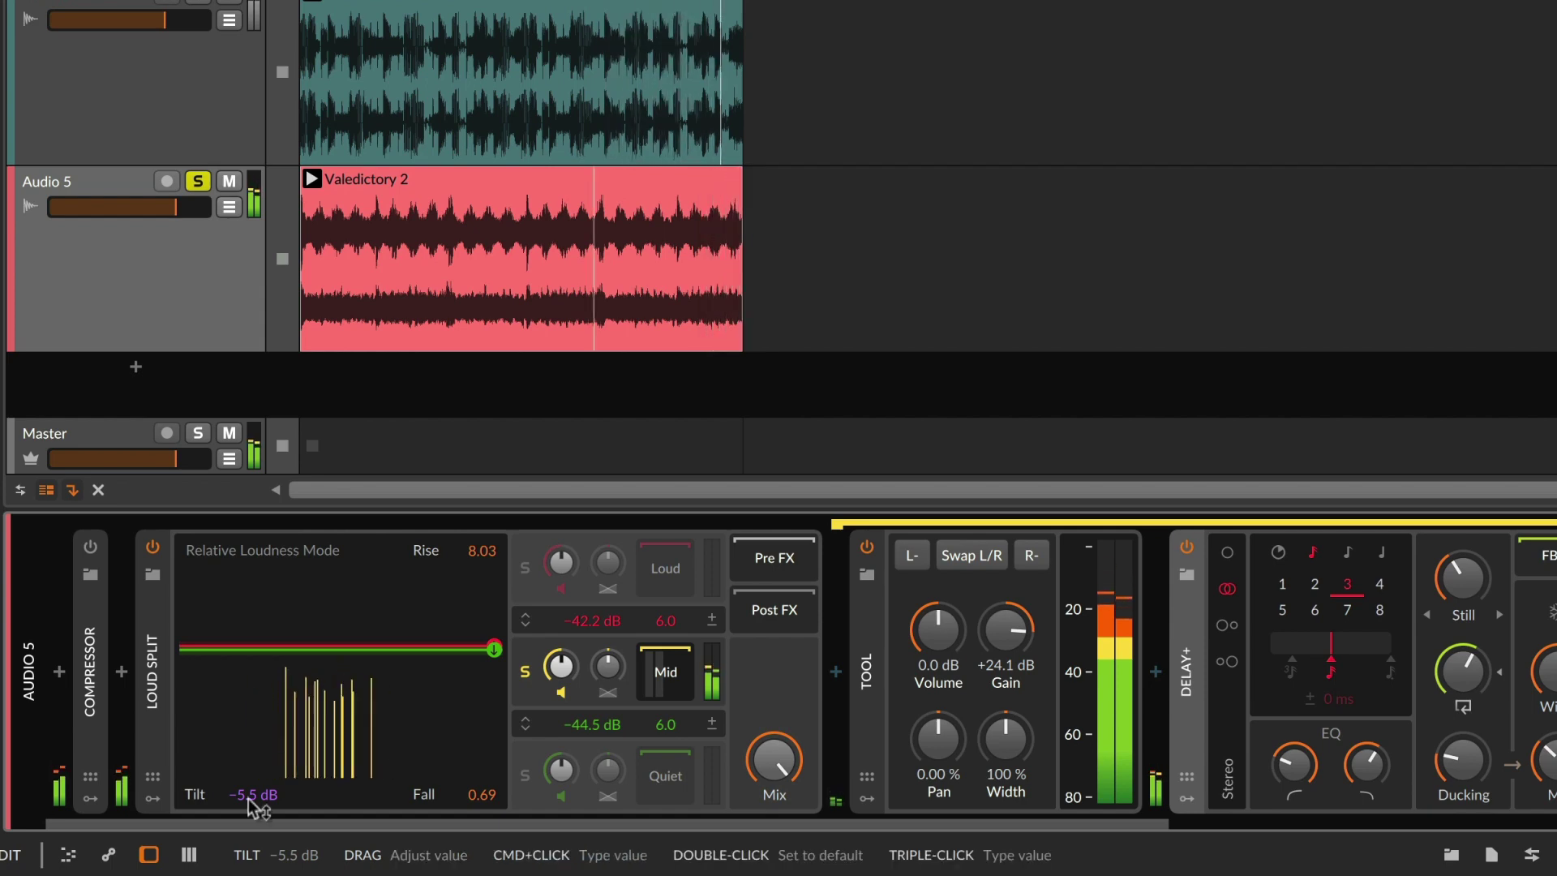
double_click(250, 800)
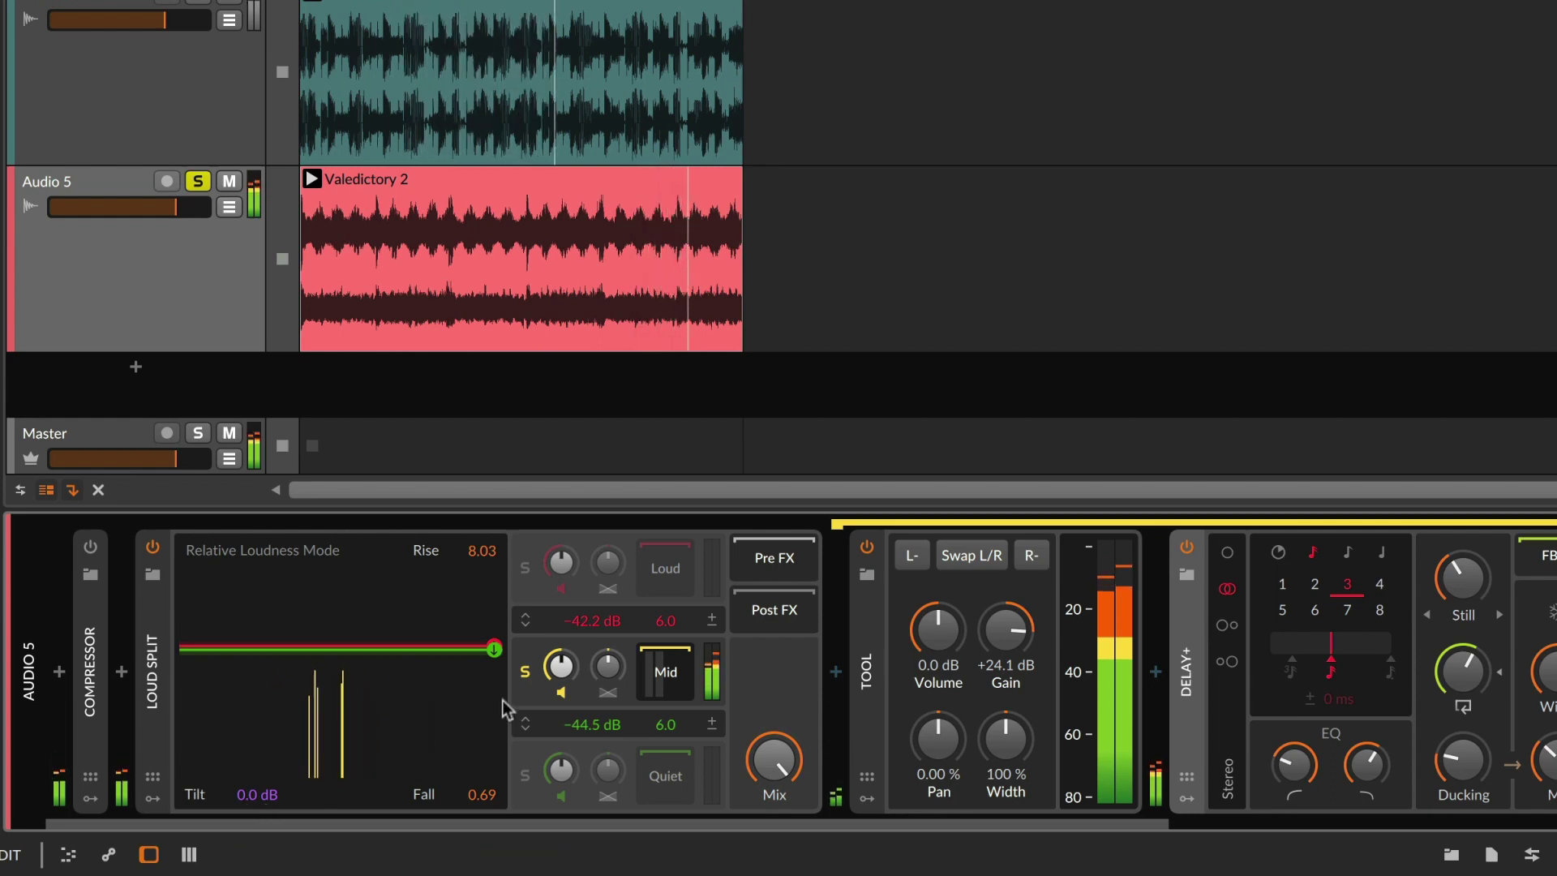
- Unsolo the Mid range, lower the Quiet range's level, and set Loud Split's Tilt to +3.4 dB
click(525, 673)
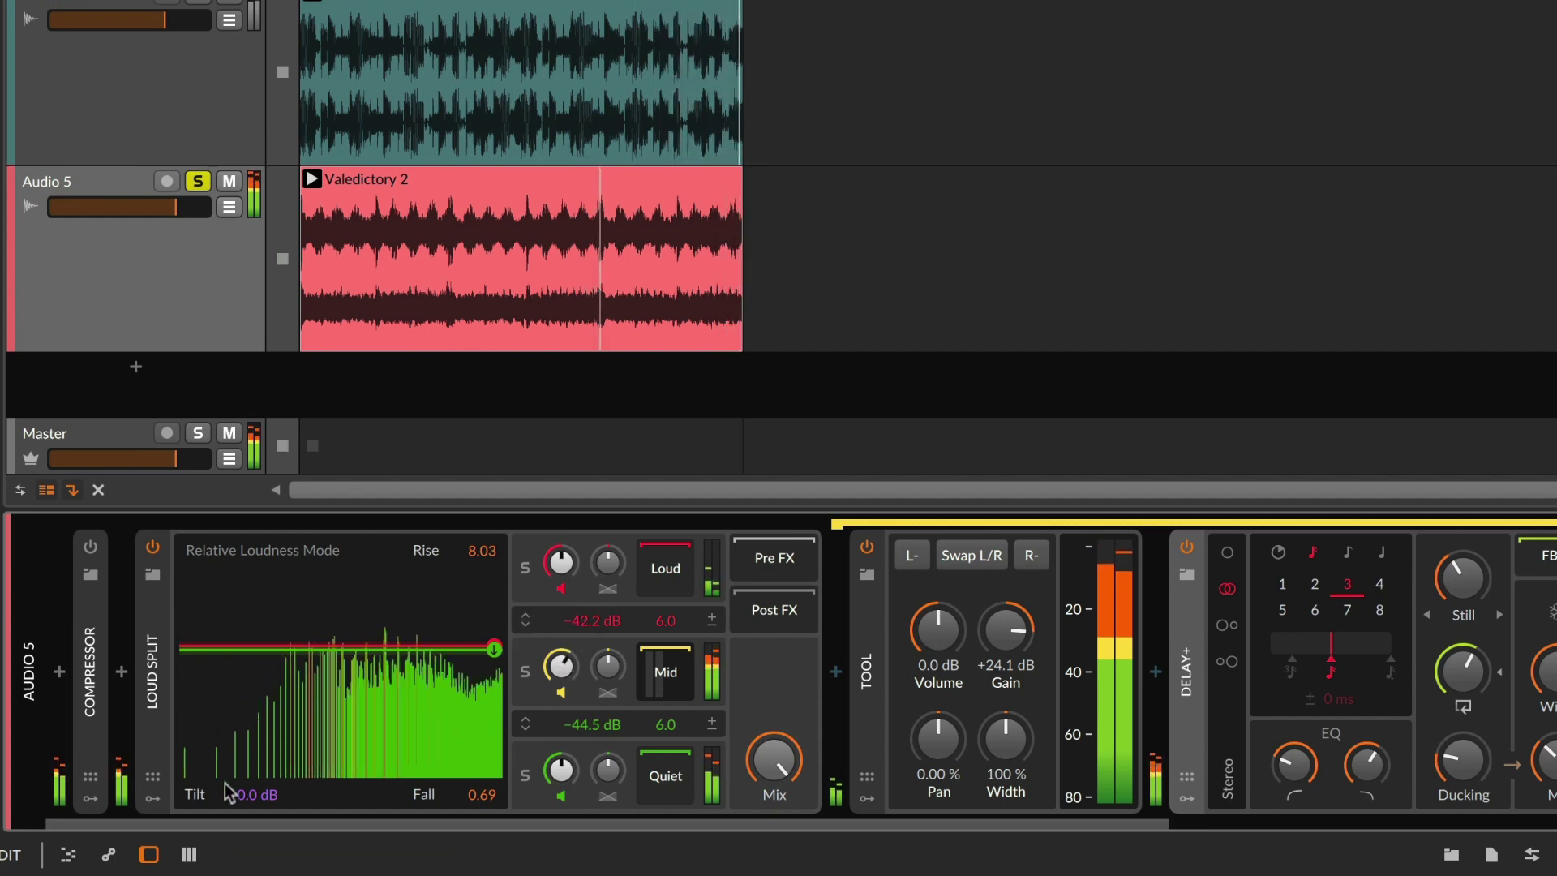
drag(257, 795, 258, 773)
mouse_move(561, 769)
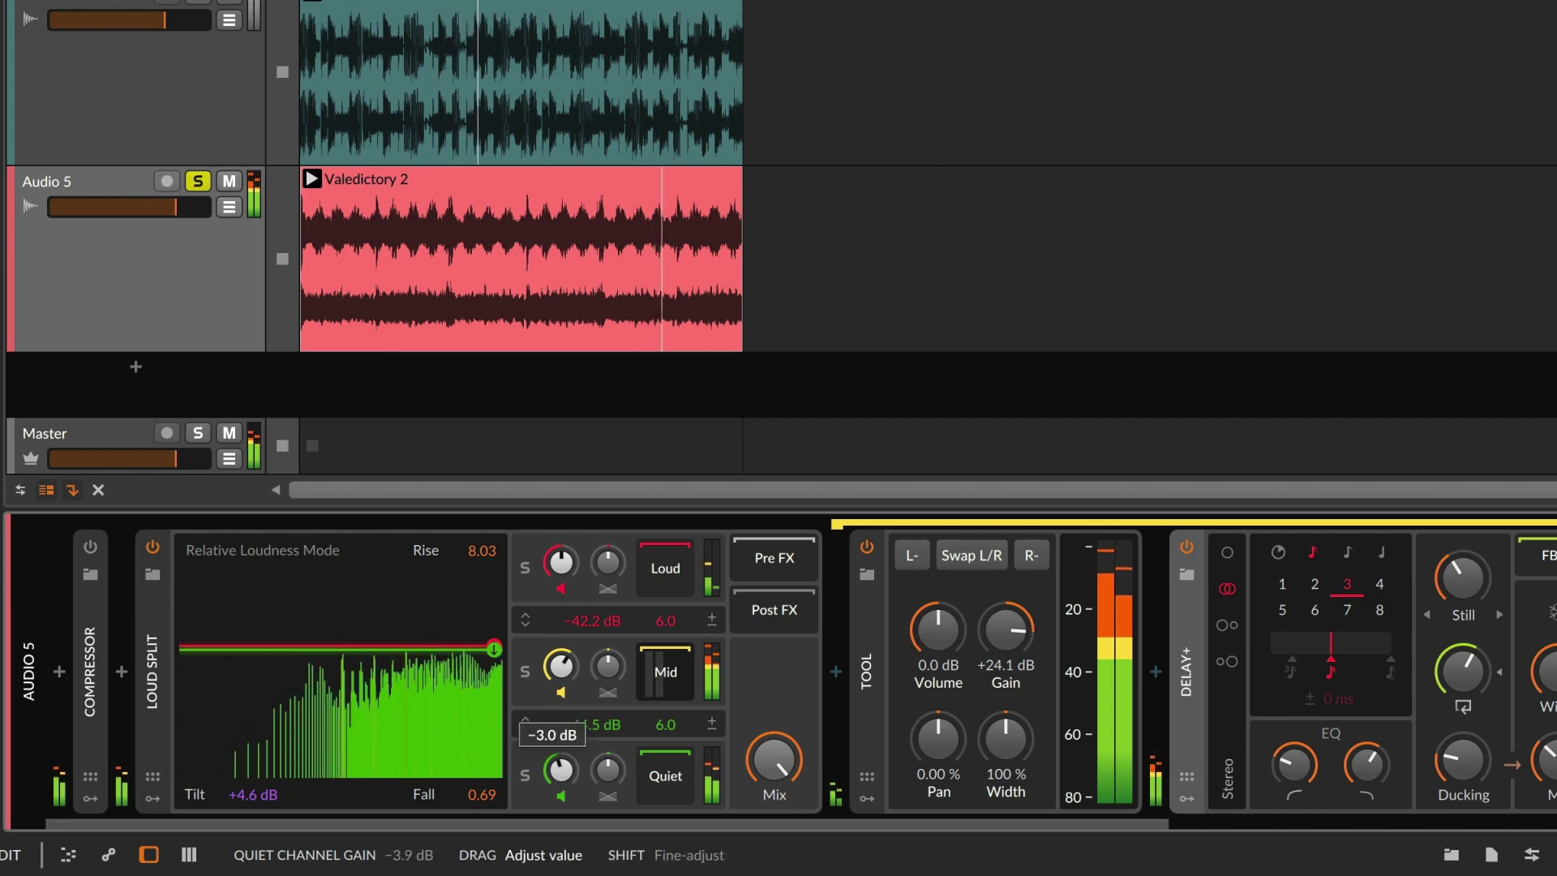
drag(561, 769, 561, 780)
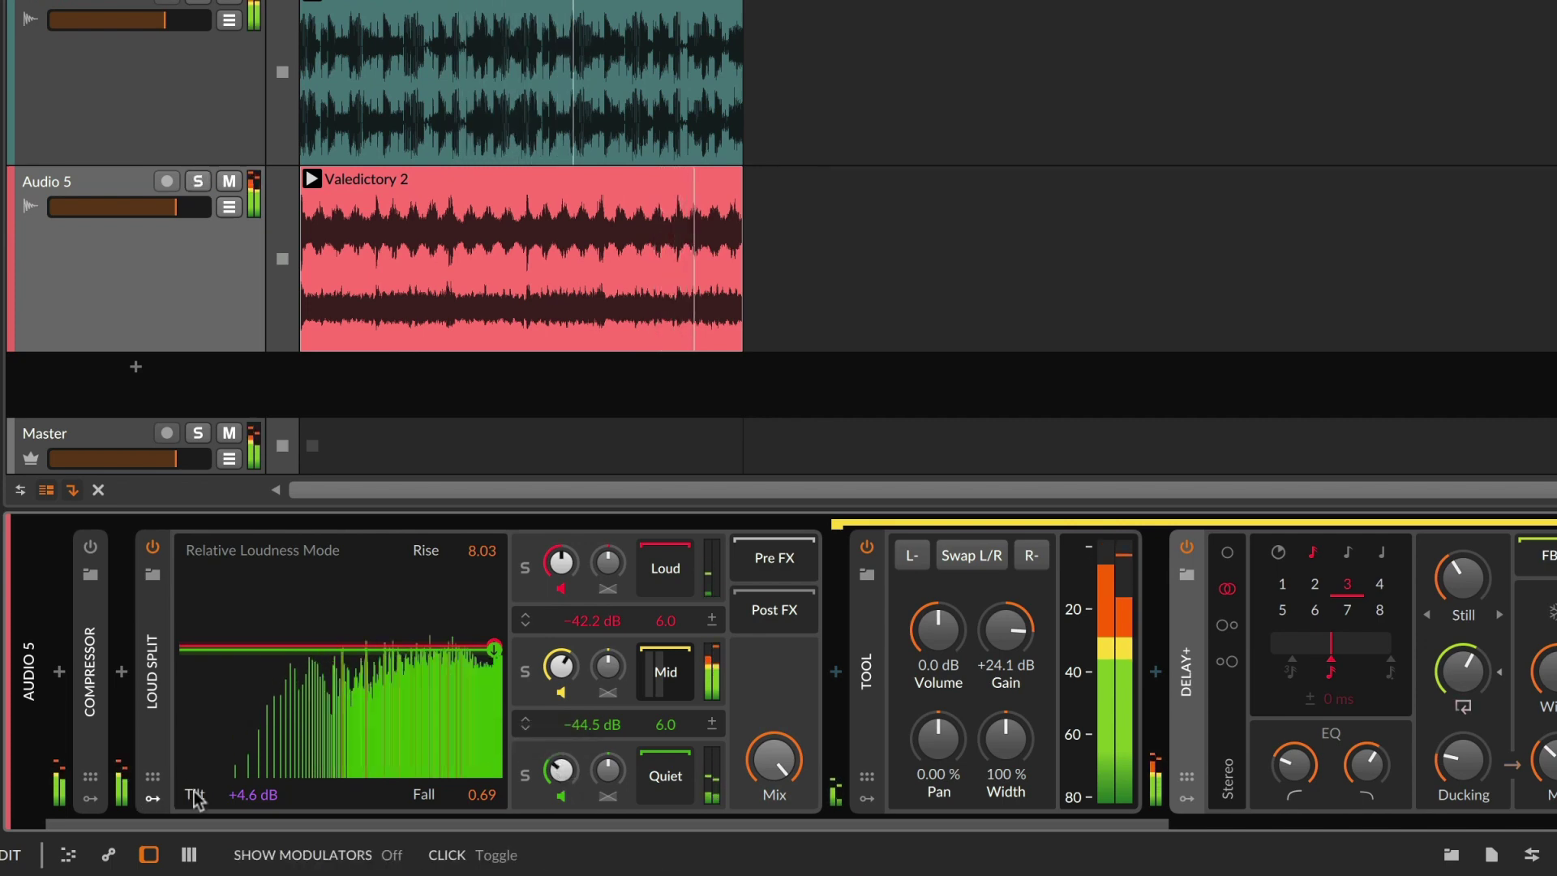
drag(238, 794, 237, 794)
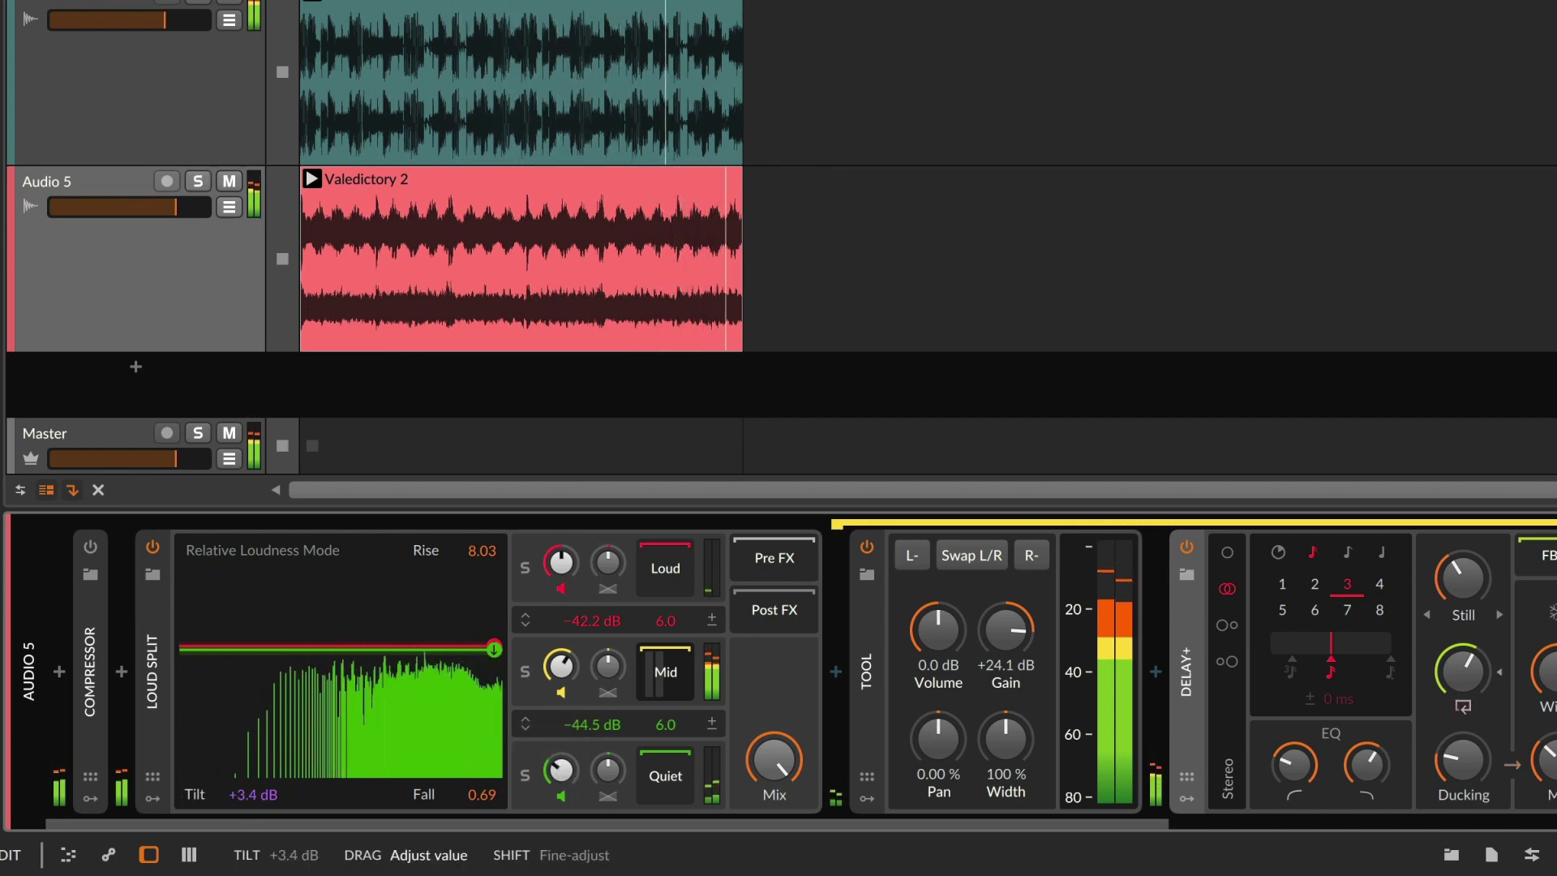